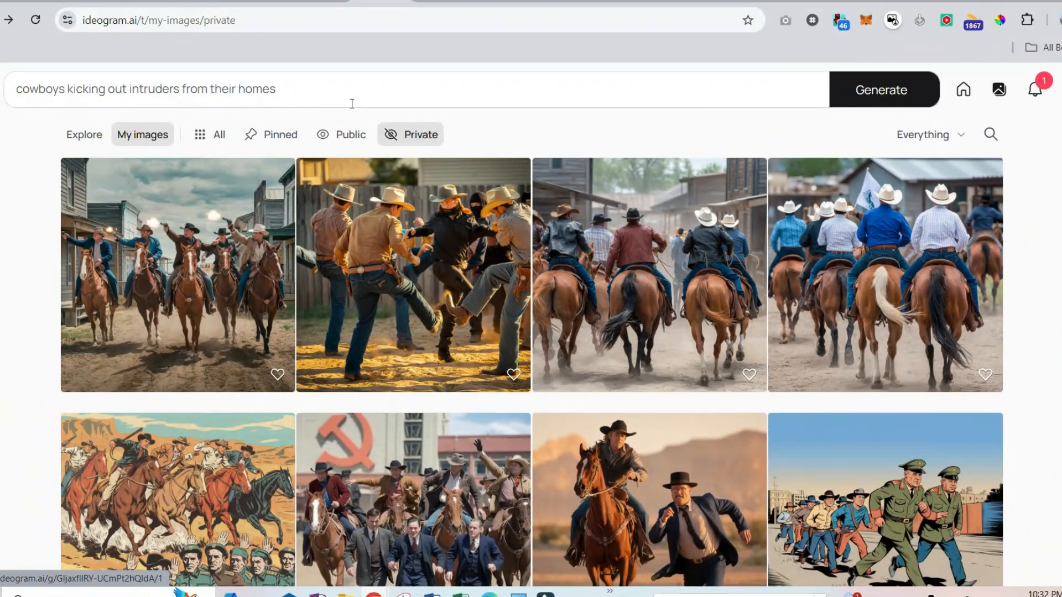
Open the image prompt with its generation options and append the characters '+''''+''''+''' to the text.
{"action": "left_click", "coordinate": [299, 84]}
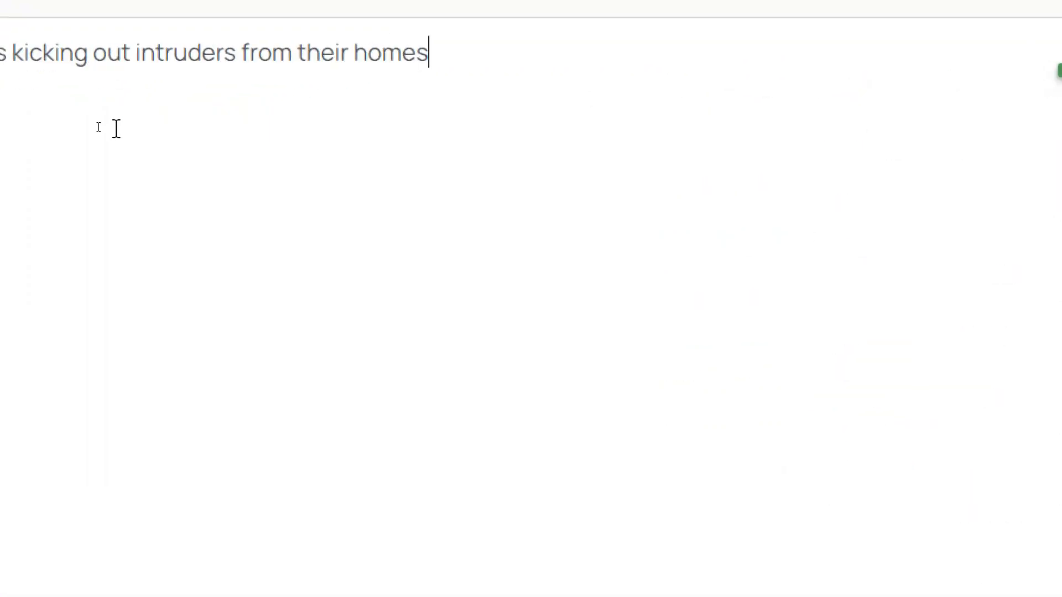
{"action": "type", "text": "'+'"}
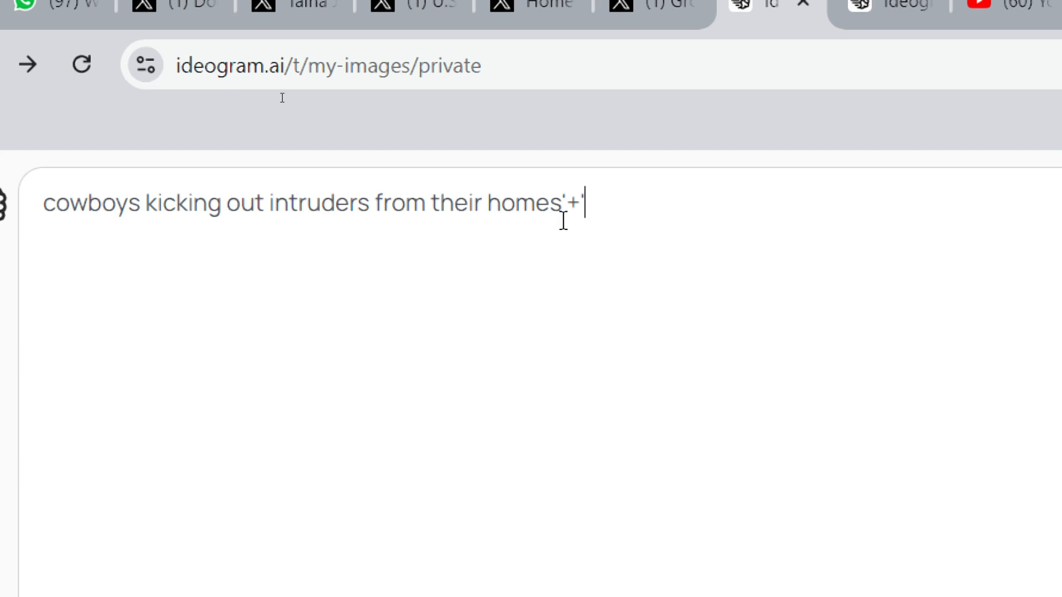
{"action": "type", "text": "'"}
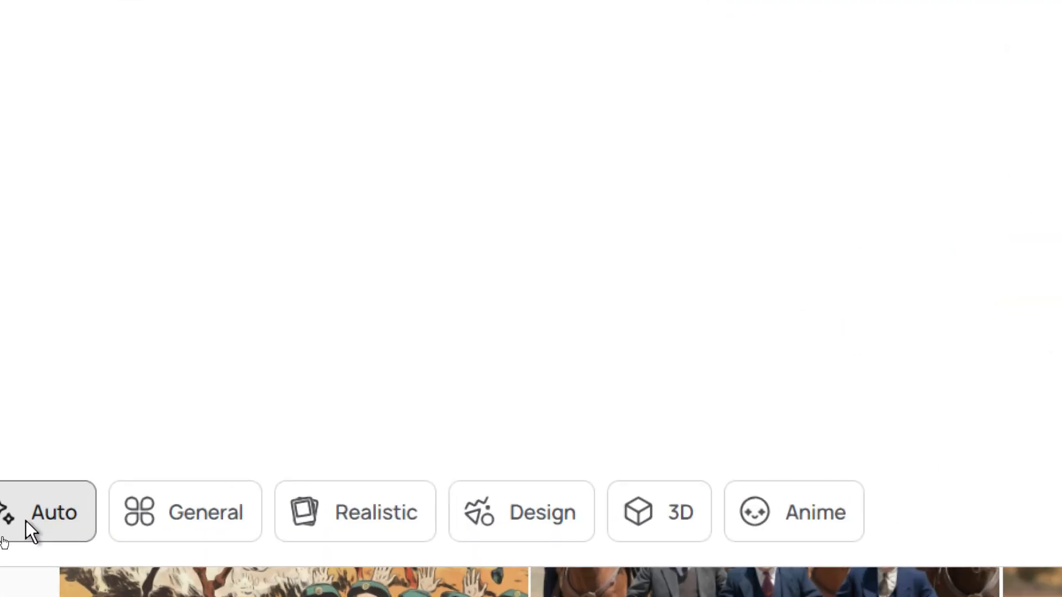
{"action": "type", "text": "+\"\"+\"\"+\""}
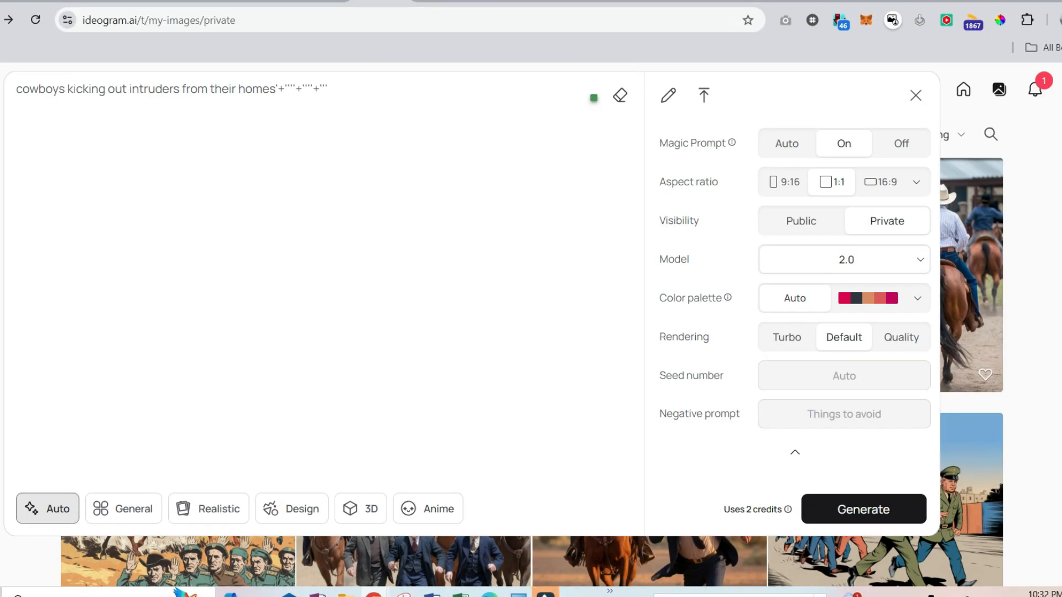
Browse the private gallery of generated images, from the cowboy scenes down to the Bitcoin rocket pictures.
{"action": "scroll", "coordinate": [369, 370], "scroll_direction": "down", "scroll_amount": 3}
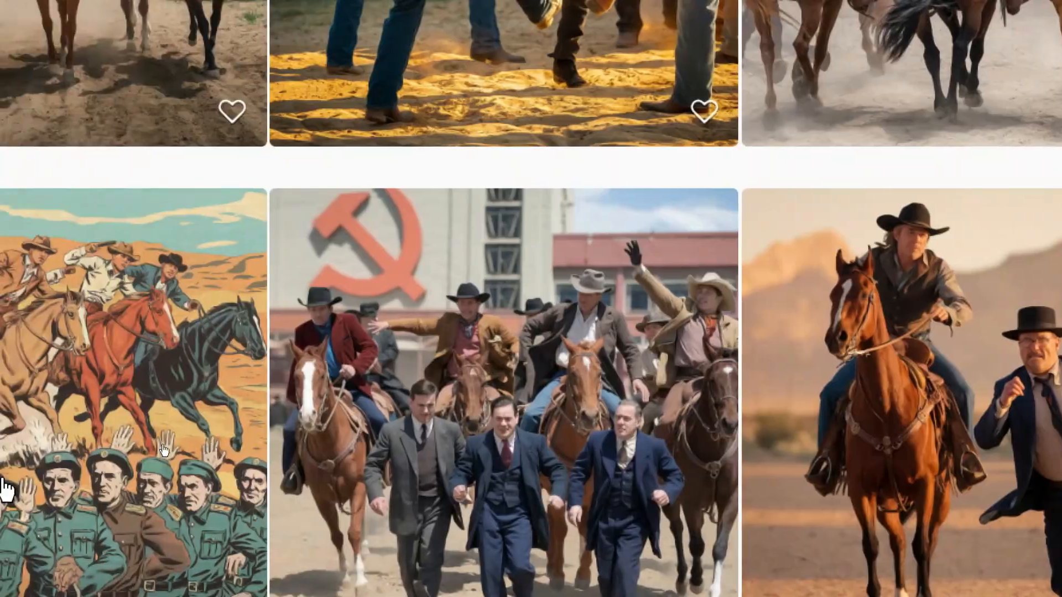
{"action": "scroll", "coordinate": [678, 404], "scroll_direction": "down", "scroll_amount": 3}
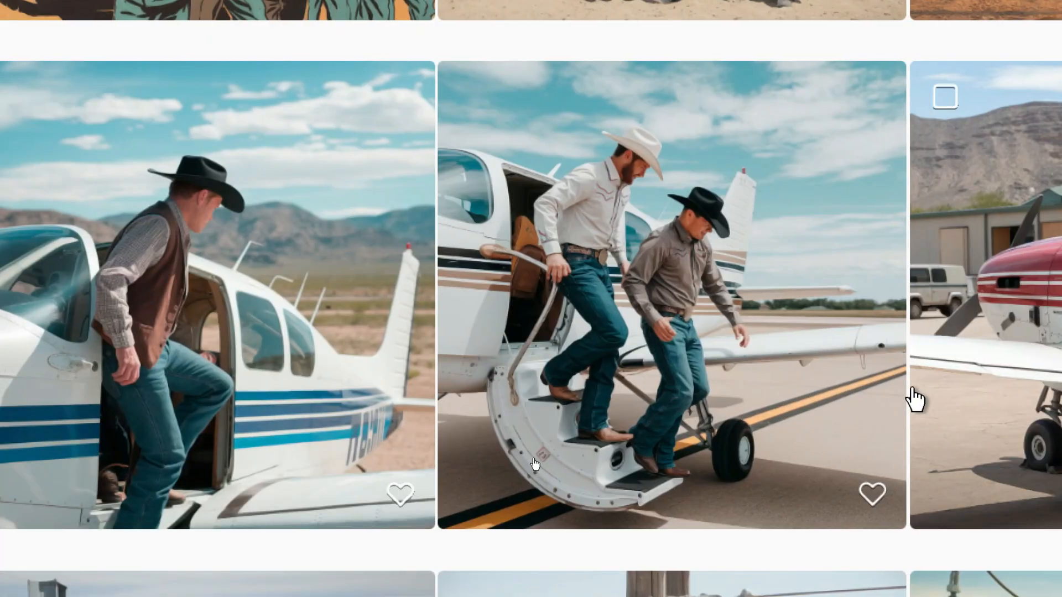
{"action": "scroll", "coordinate": [916, 400], "scroll_direction": "down", "scroll_amount": 5}
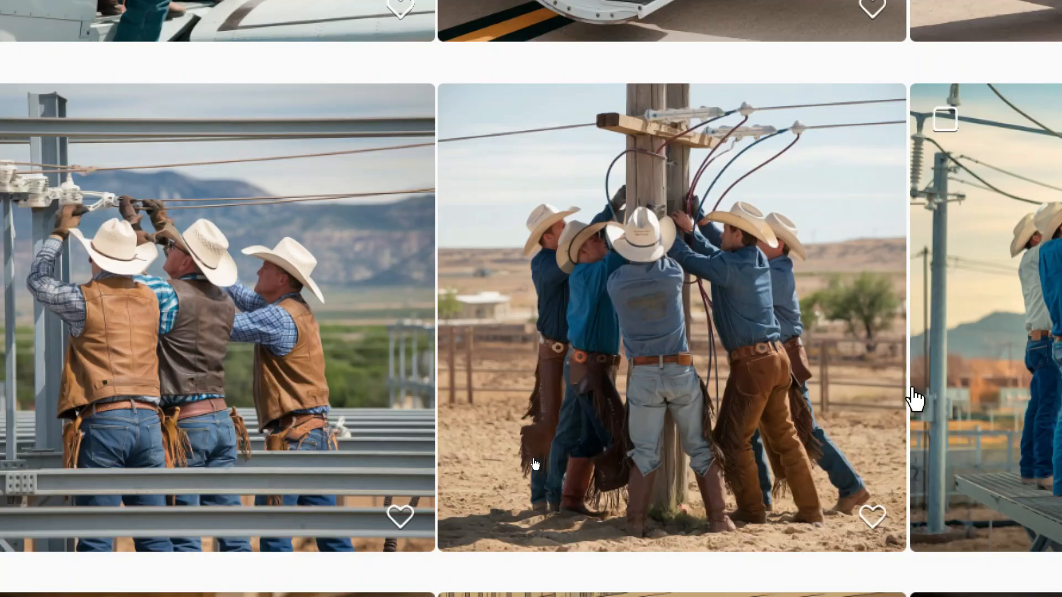
{"action": "scroll", "coordinate": [916, 400], "scroll_direction": "down", "scroll_amount": 5}
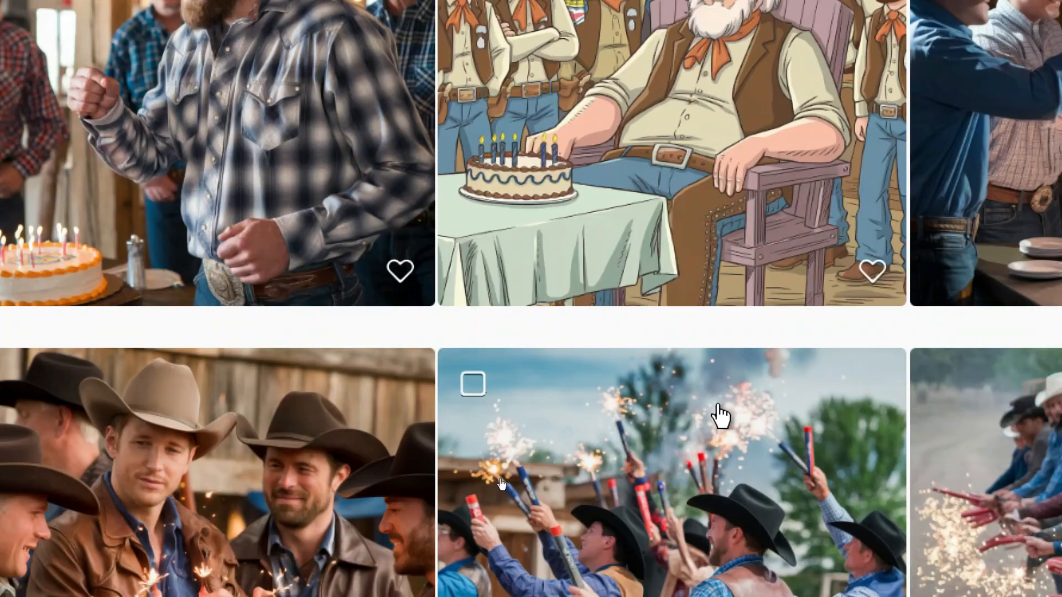
{"action": "scroll", "coordinate": [802, 232], "scroll_direction": "up", "scroll_amount": 2}
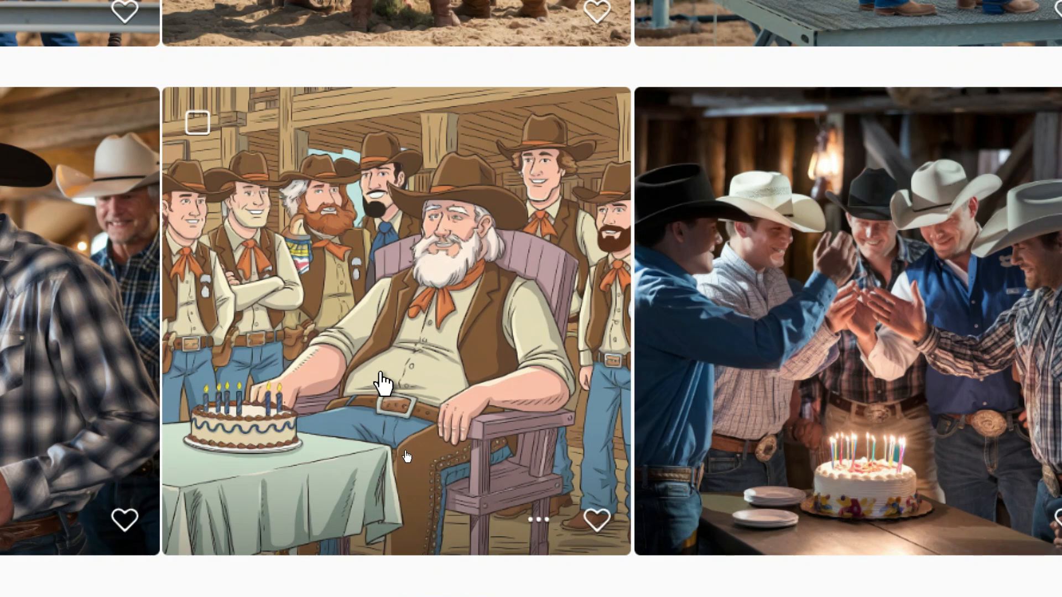
{"action": "scroll", "coordinate": [383, 379], "scroll_direction": "down", "scroll_amount": 10}
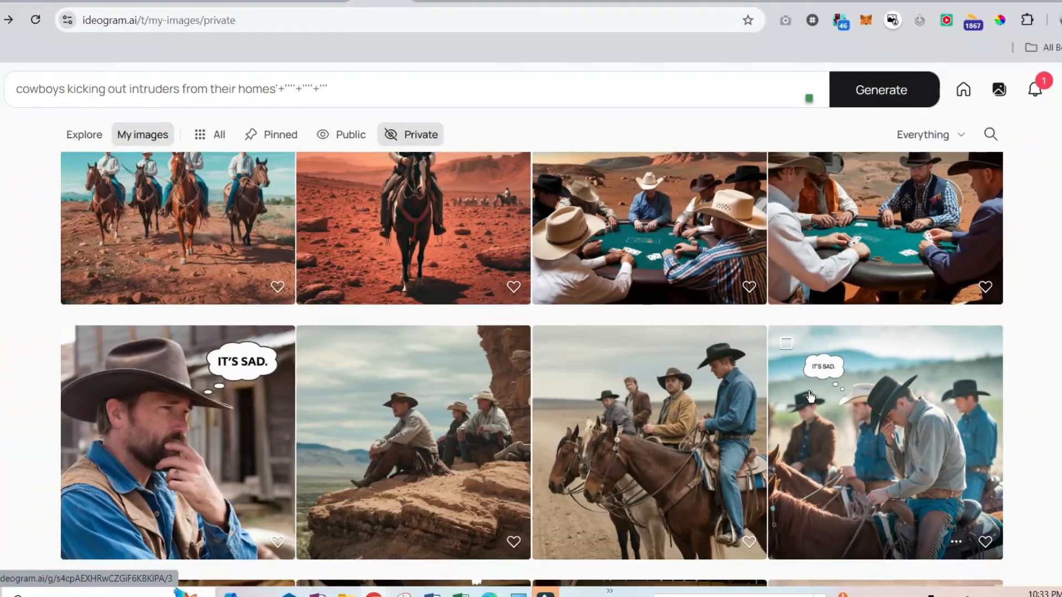
{"action": "scroll", "coordinate": [809, 409], "scroll_direction": "down", "scroll_amount": 10}
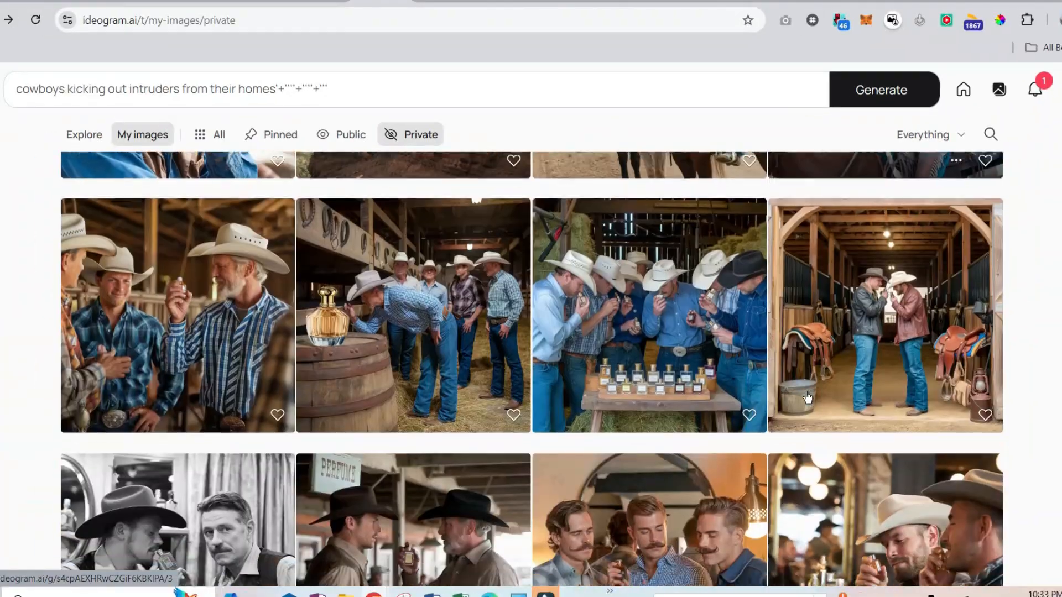
{"action": "scroll", "coordinate": [809, 409], "scroll_direction": "down", "scroll_amount": 5}
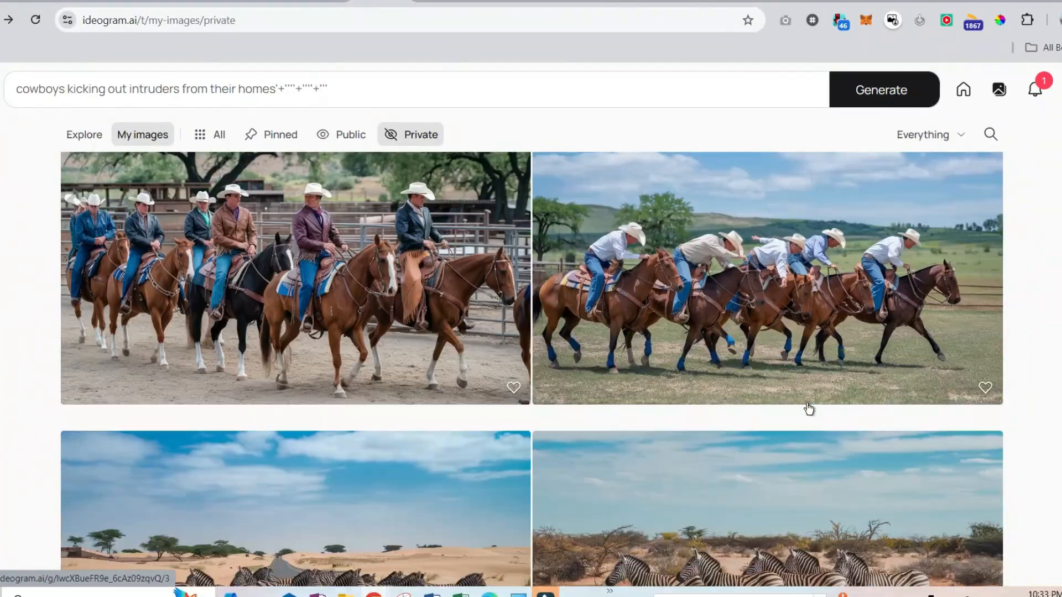
{"action": "scroll", "coordinate": [809, 410], "scroll_direction": "down", "scroll_amount": 5}
{"action": "scroll", "coordinate": [551, 439], "scroll_direction": "down", "scroll_amount": 4}
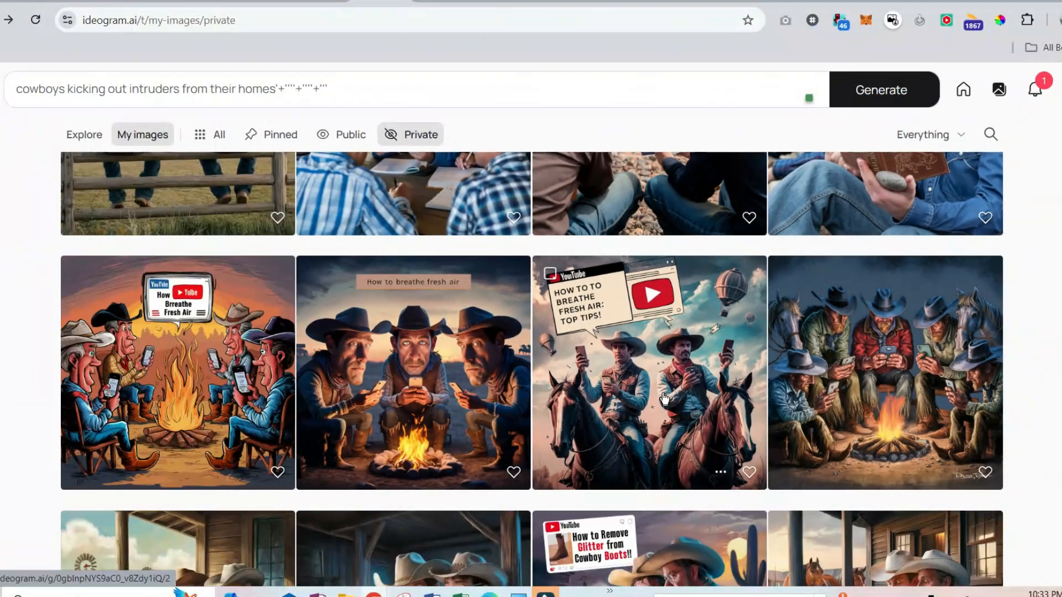
{"action": "scroll", "coordinate": [663, 390], "scroll_direction": "down", "scroll_amount": 2}
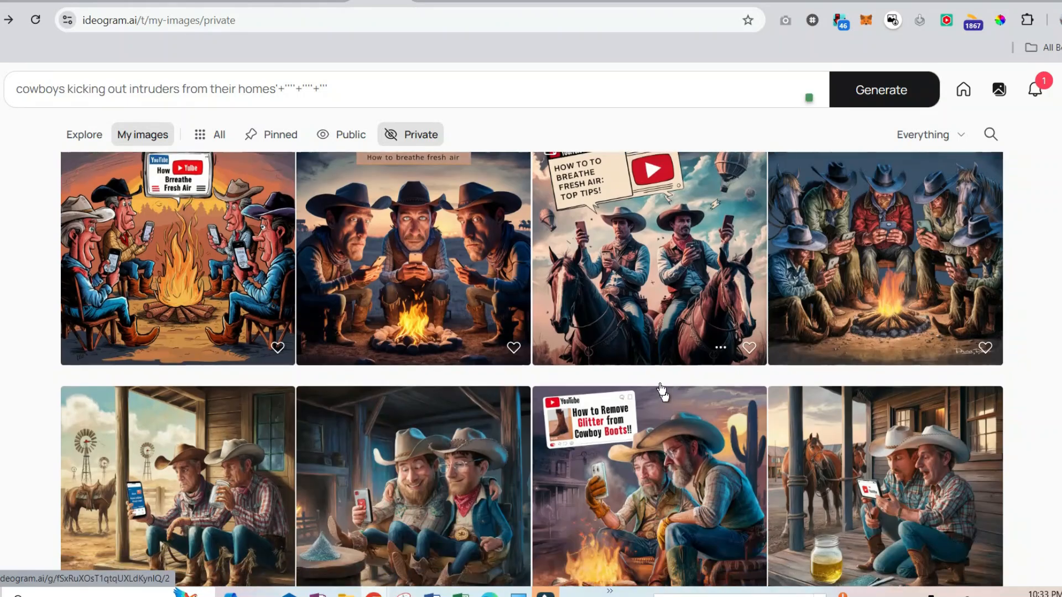
{"action": "scroll", "coordinate": [658, 382], "scroll_direction": "up", "scroll_amount": 2}
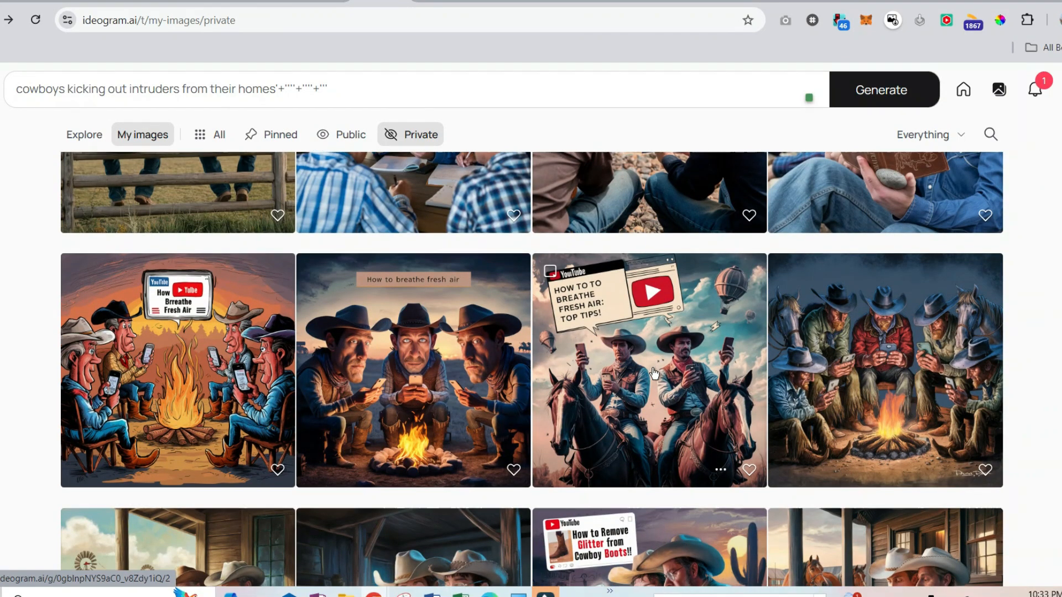
{"action": "scroll", "coordinate": [653, 367], "scroll_direction": "down", "scroll_amount": 4}
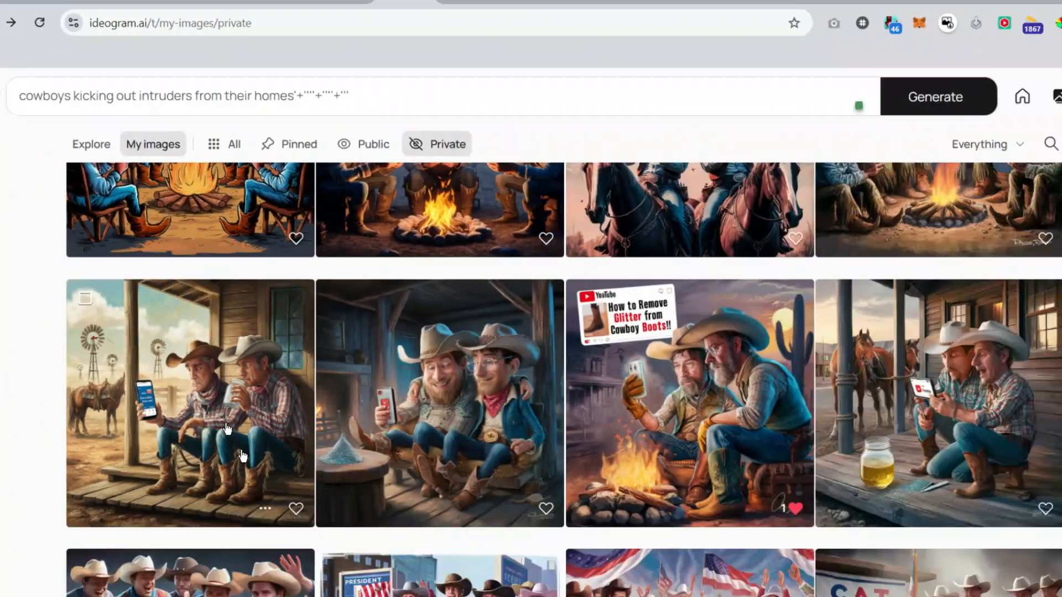
{"action": "scroll", "coordinate": [75, 431], "scroll_direction": "down", "scroll_amount": 1}
{"action": "scroll", "coordinate": [219, 402], "scroll_direction": "down", "scroll_amount": 15}
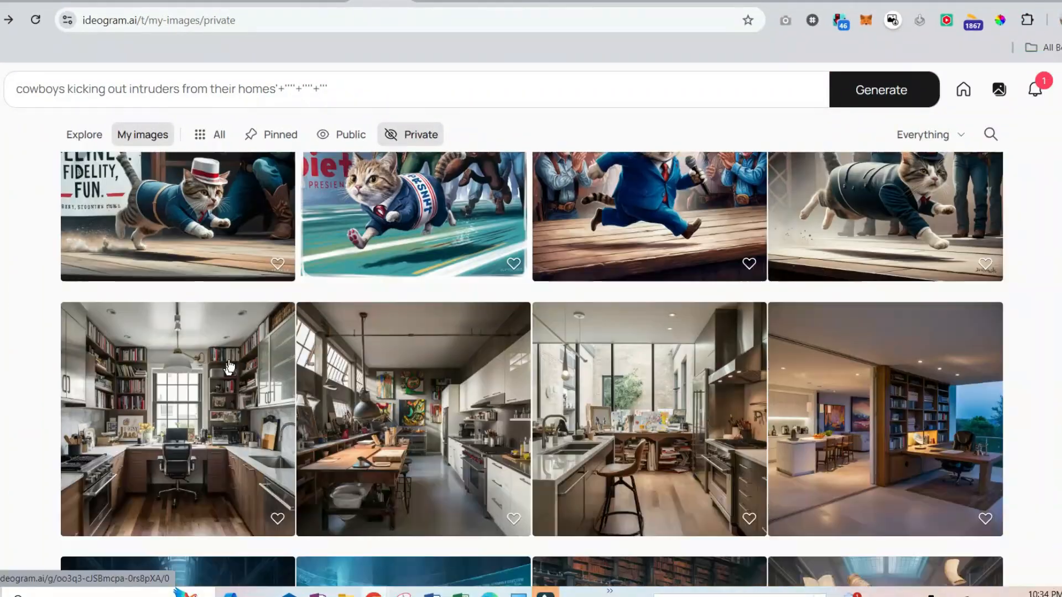
{"action": "scroll", "coordinate": [232, 354], "scroll_direction": "down", "scroll_amount": 4}
{"action": "scroll", "coordinate": [232, 354], "scroll_direction": "up", "scroll_amount": 2}
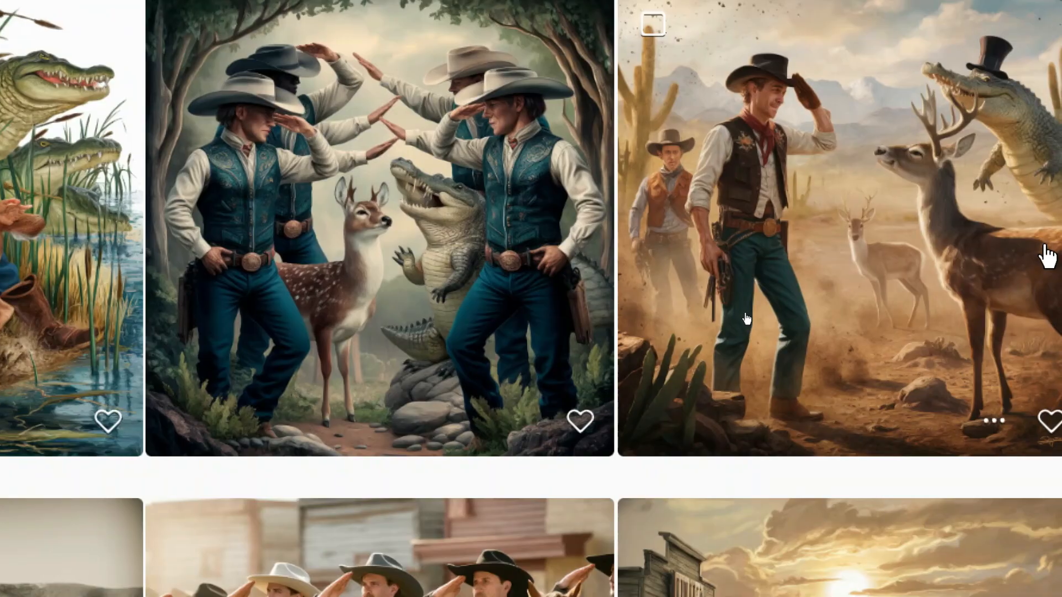
{"action": "scroll", "coordinate": [737, 332], "scroll_direction": "down", "scroll_amount": 5}
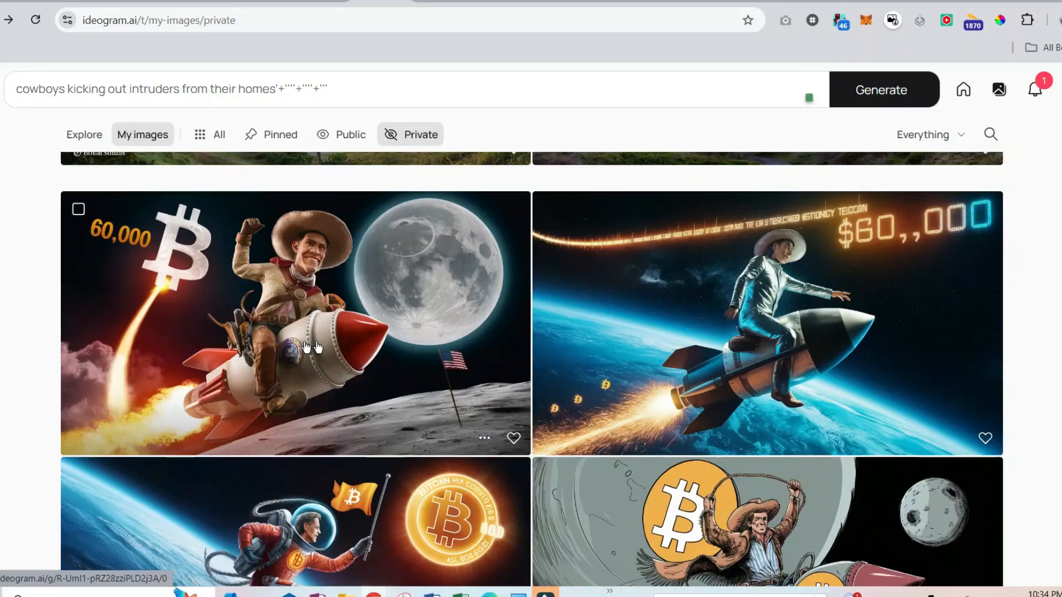
{"action": "scroll", "coordinate": [530, 464], "scroll_direction": "down", "scroll_amount": 2}
{"action": "scroll", "coordinate": [520, 448], "scroll_direction": "up", "scroll_amount": 1}
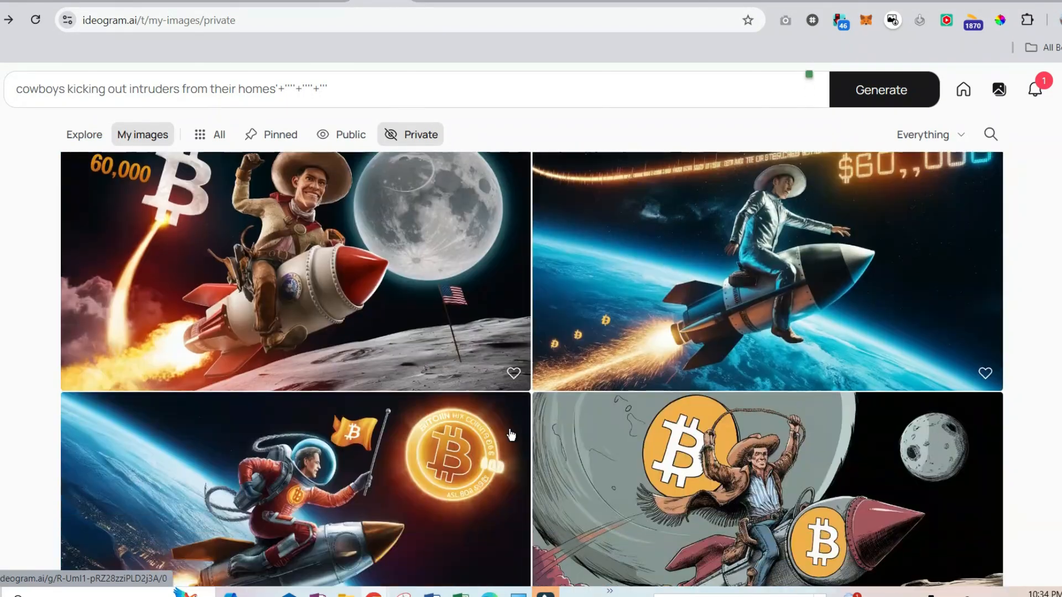
{"action": "scroll", "coordinate": [512, 435], "scroll_direction": "down", "scroll_amount": 8}
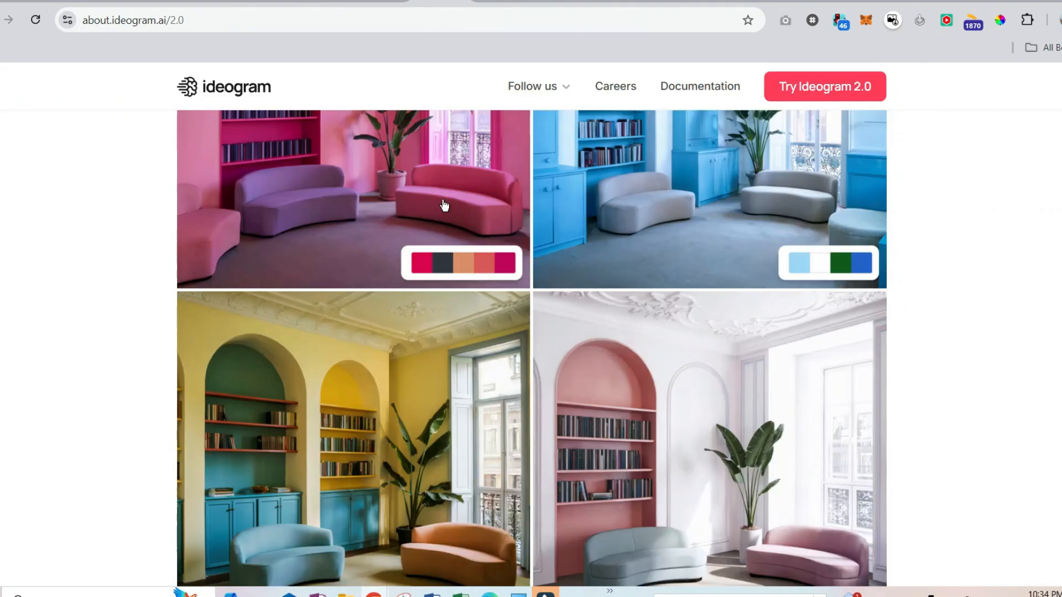
Read the Ideogram 2.0 announcement from its beginning and highlight the passage about outperforming other text to image models.
{"action": "scroll", "coordinate": [441, 206], "scroll_direction": "up", "scroll_amount": 5}
{"action": "scroll", "coordinate": [532, 349], "scroll_direction": "up", "scroll_amount": 15}
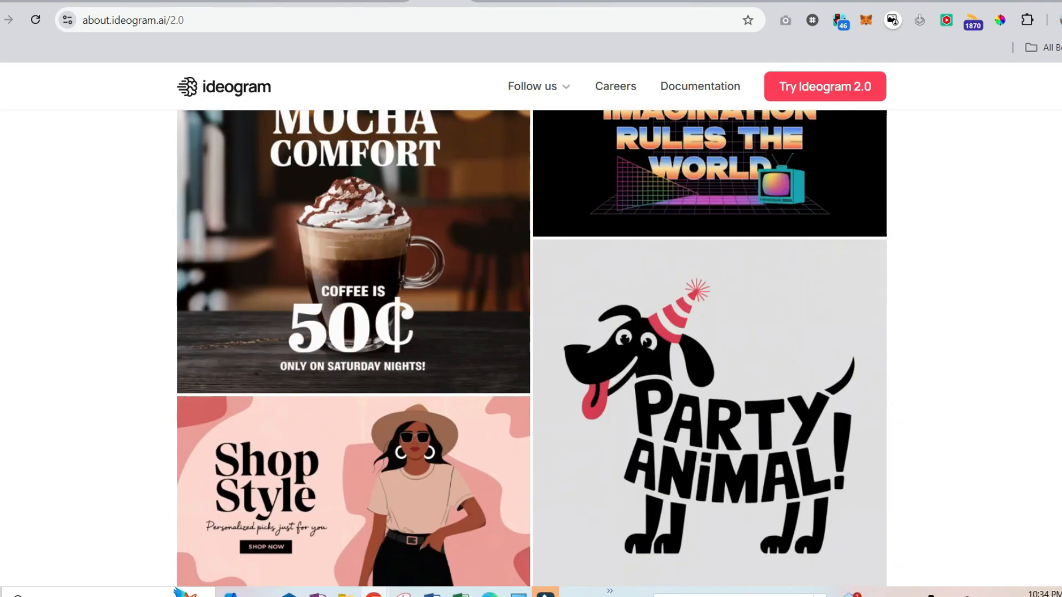
{"action": "scroll", "coordinate": [532, 349], "scroll_direction": "up", "scroll_amount": 8}
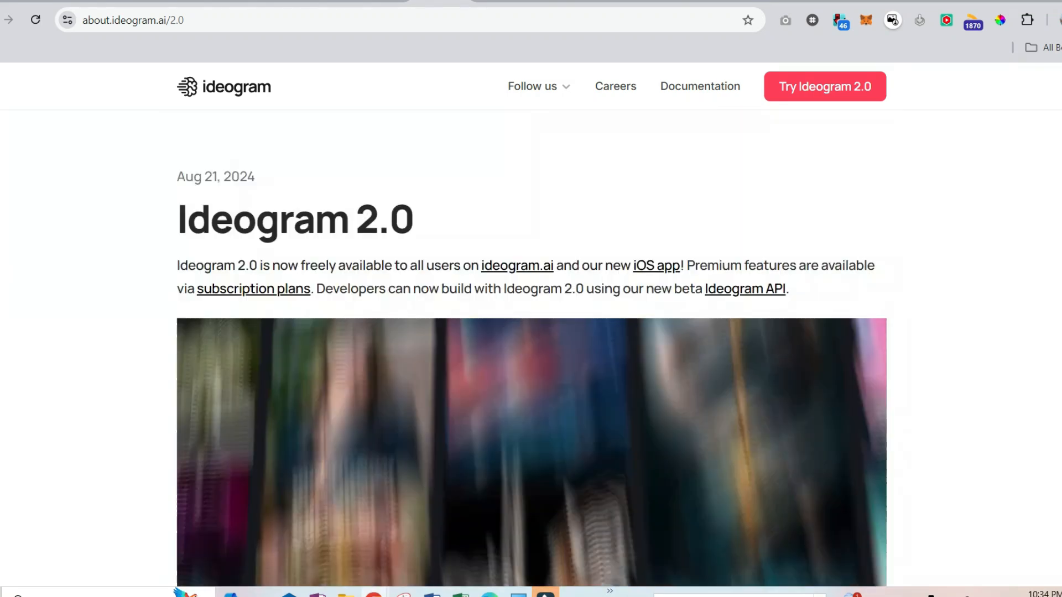
{"action": "scroll", "coordinate": [468, 320], "scroll_direction": "down", "scroll_amount": 2}
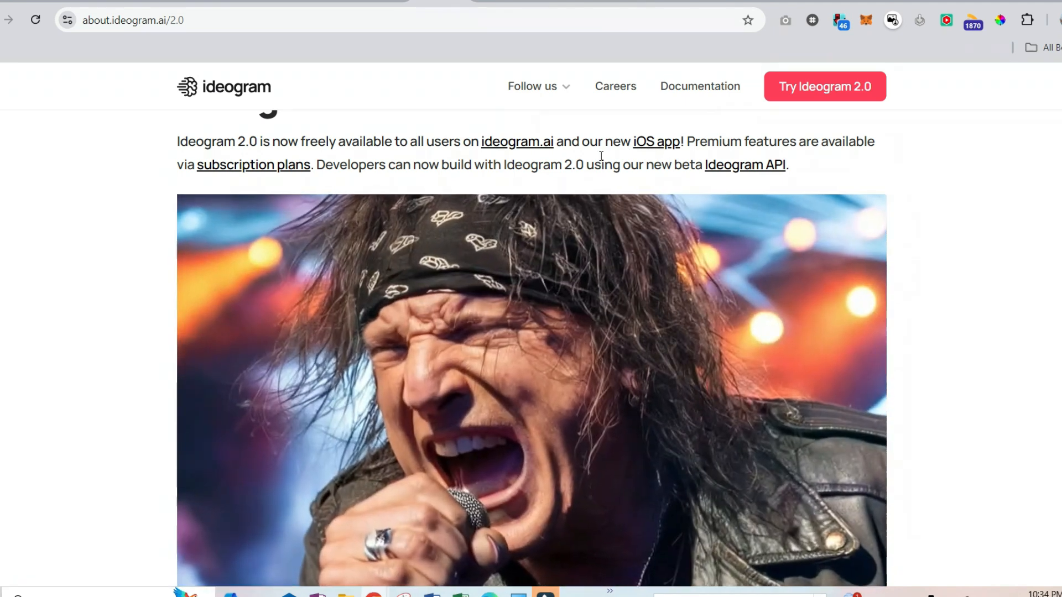
{"action": "scroll", "coordinate": [530, 160], "scroll_direction": "down", "scroll_amount": 8}
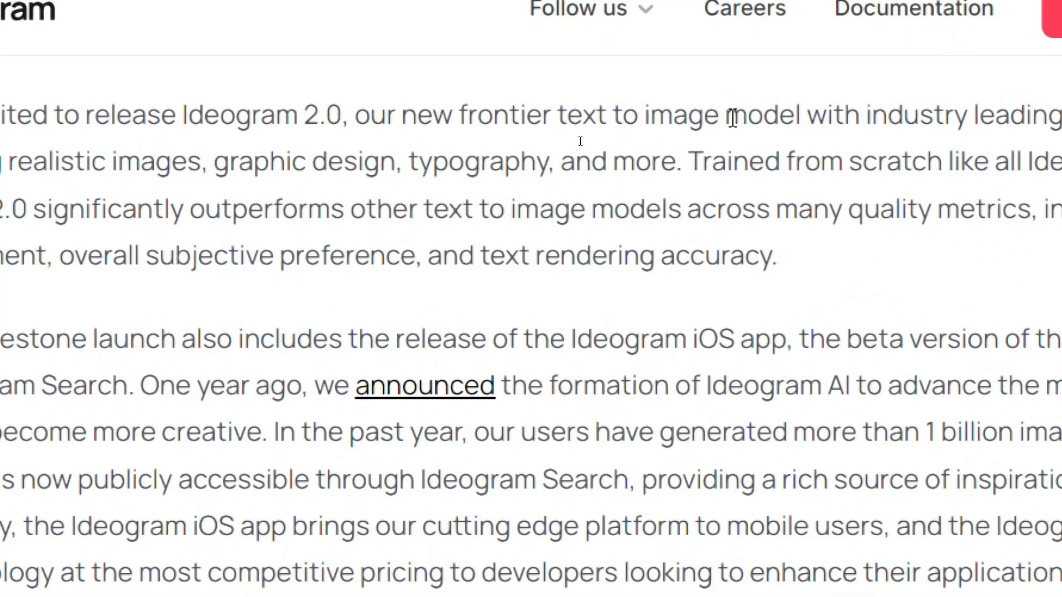
{"action": "left_click_drag", "start_coordinate": [697, 164], "coordinate": [1059, 213]}
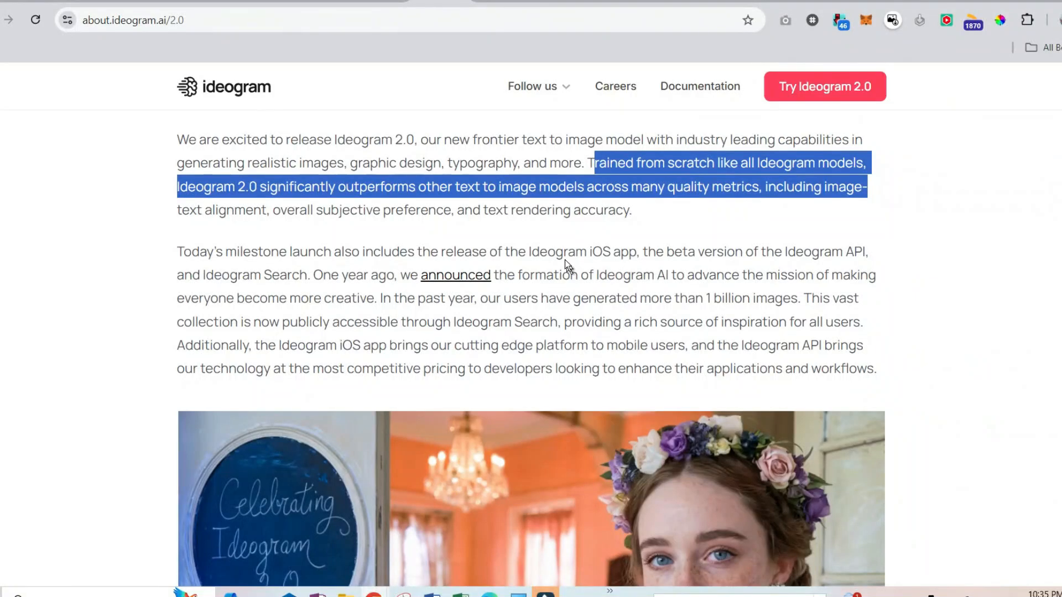
Examine the sample image of the lettered chalkboard and flower-crowned woman alongside the launch text above it.
{"action": "scroll", "coordinate": [497, 245], "scroll_direction": "down", "scroll_amount": 2}
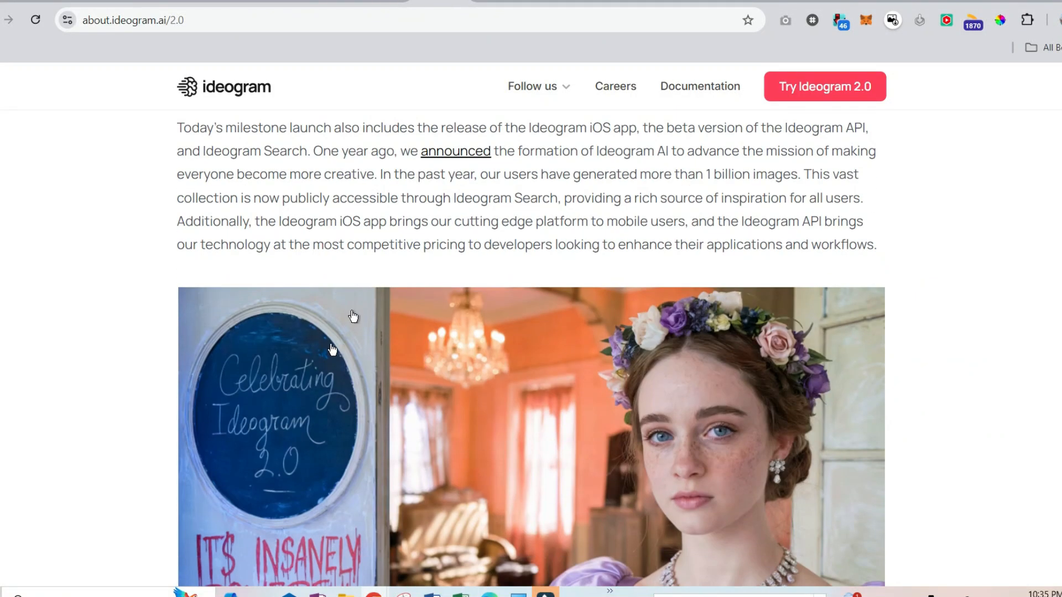
{"action": "scroll", "coordinate": [297, 372], "scroll_direction": "down", "scroll_amount": 2}
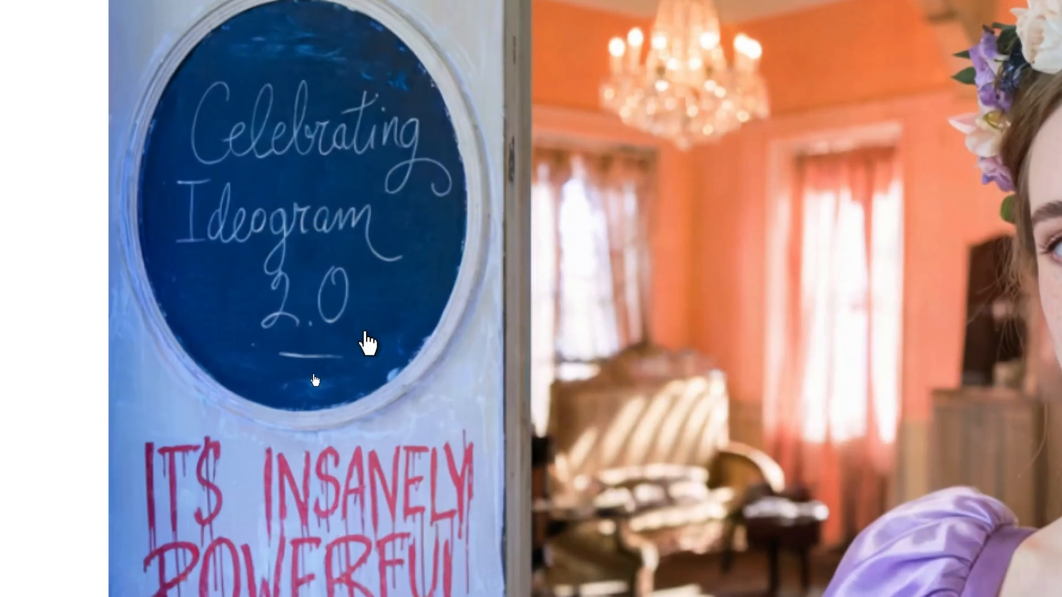
{"action": "scroll", "coordinate": [299, 537], "scroll_direction": "down", "scroll_amount": 2}
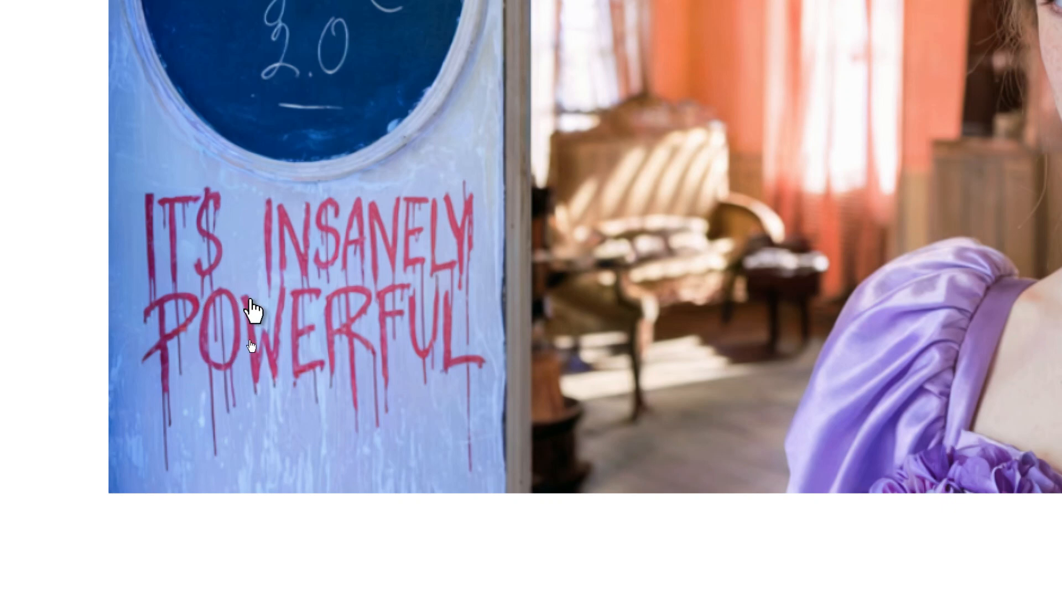
{"action": "scroll", "coordinate": [332, 414], "scroll_direction": "up", "scroll_amount": 5}
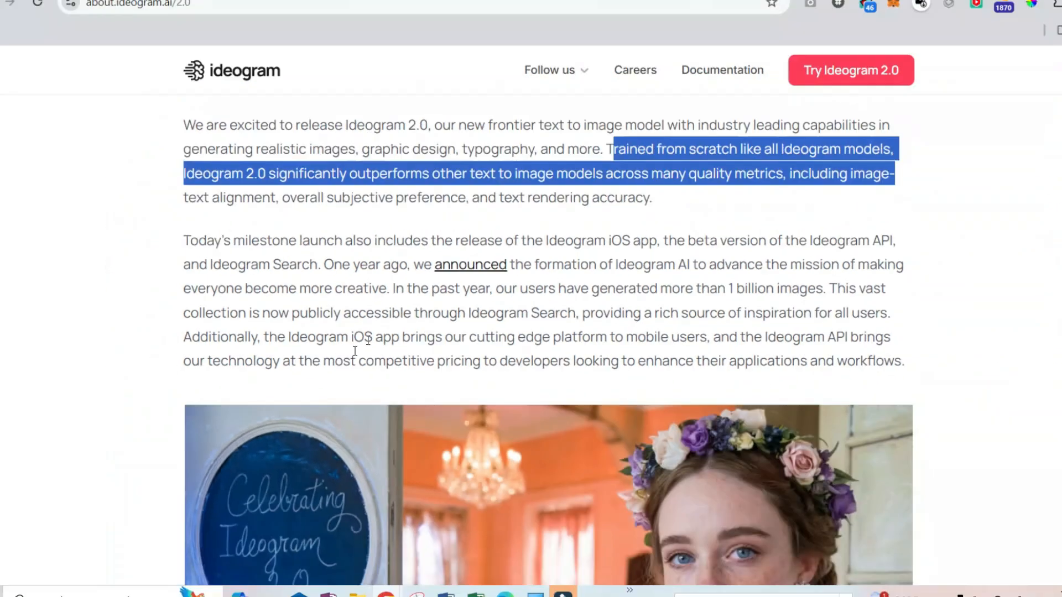
{"action": "scroll", "coordinate": [319, 412], "scroll_direction": "down", "scroll_amount": 4}
{"action": "scroll", "coordinate": [496, 318], "scroll_direction": "up", "scroll_amount": 4}
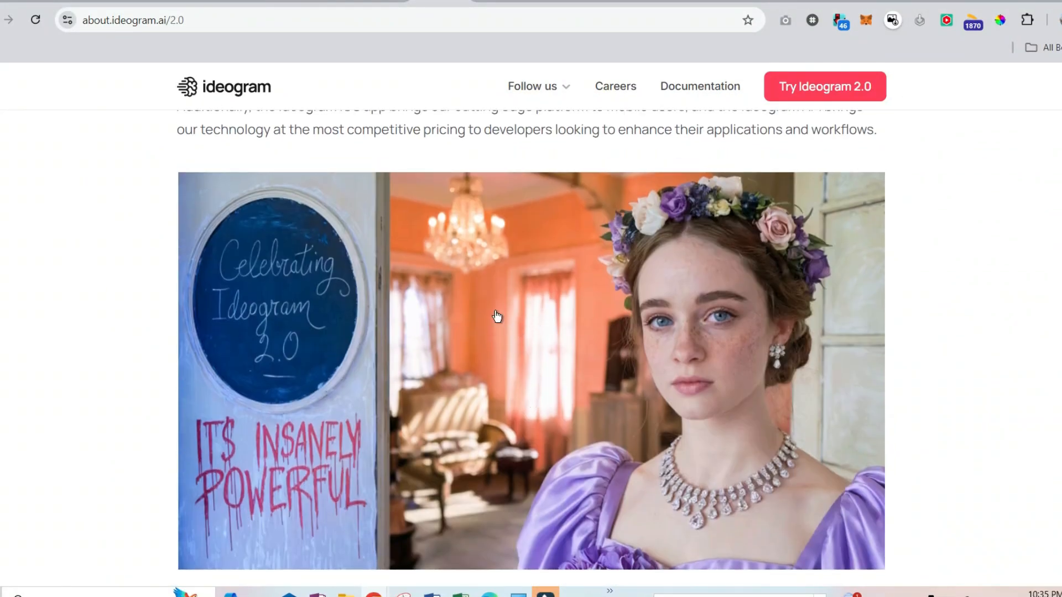
{"action": "scroll", "coordinate": [440, 316], "scroll_direction": "down", "scroll_amount": 6}
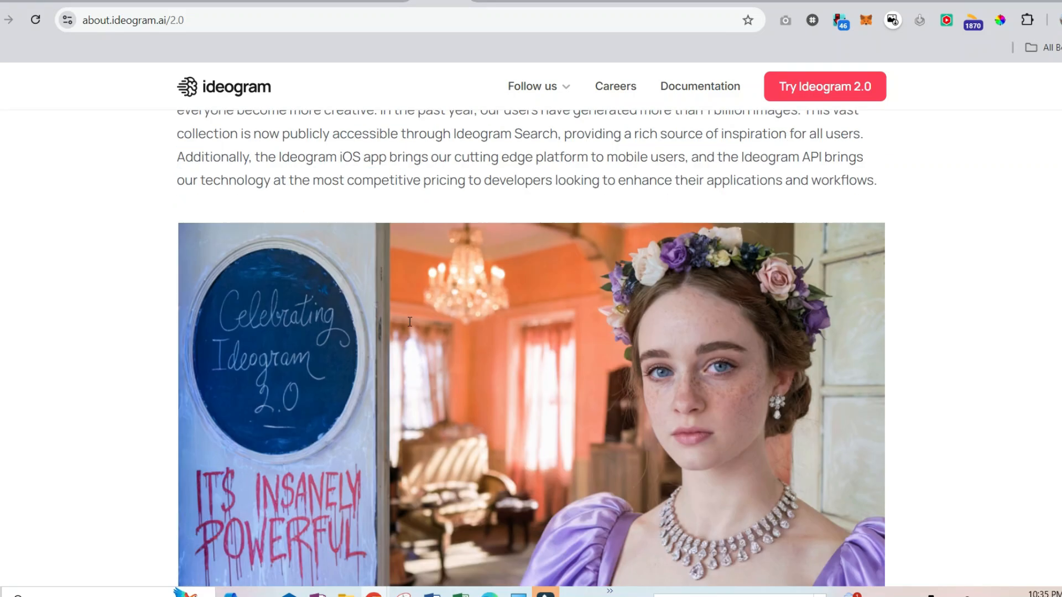
{"action": "scroll", "coordinate": [272, 290], "scroll_direction": "up", "scroll_amount": 6}
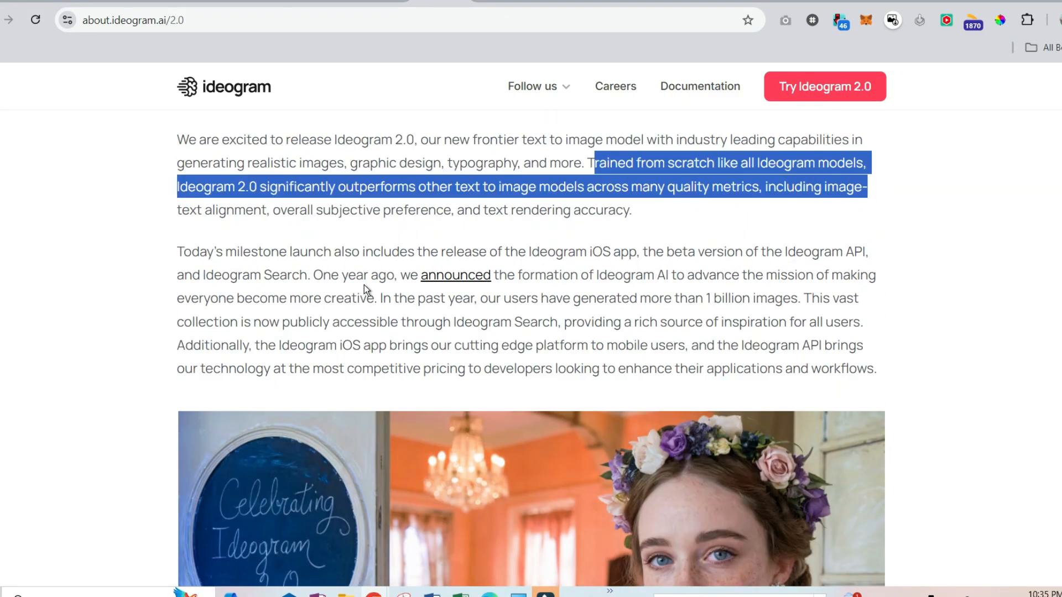
Highlight the announcement's passage about the past year's image generation, and examine the Image Style section with its realistic sample images.
{"action": "left_click_drag", "start_coordinate": [314, 275], "coordinate": [691, 300]}
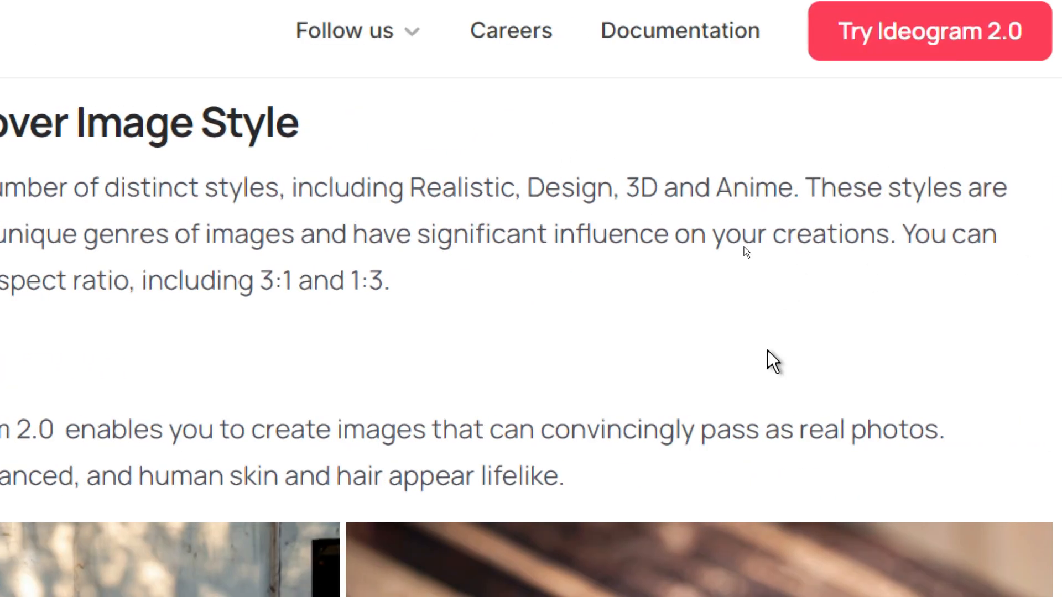
{"action": "scroll", "coordinate": [774, 362], "scroll_direction": "down", "scroll_amount": 4}
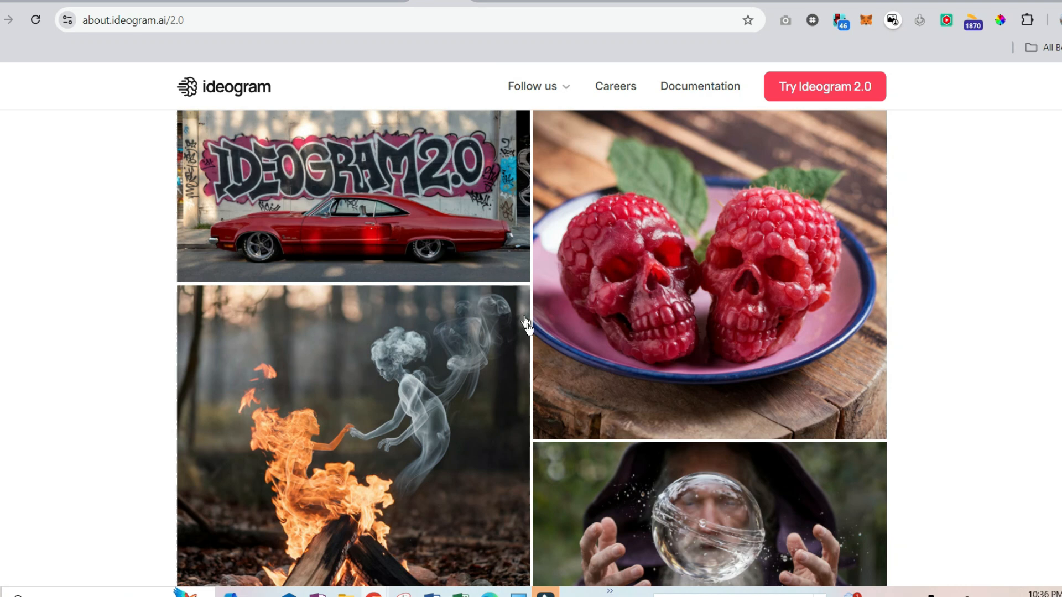
{"action": "scroll", "coordinate": [504, 469], "scroll_direction": "down", "scroll_amount": 2}
{"action": "scroll", "coordinate": [511, 462], "scroll_direction": "down", "scroll_amount": 2}
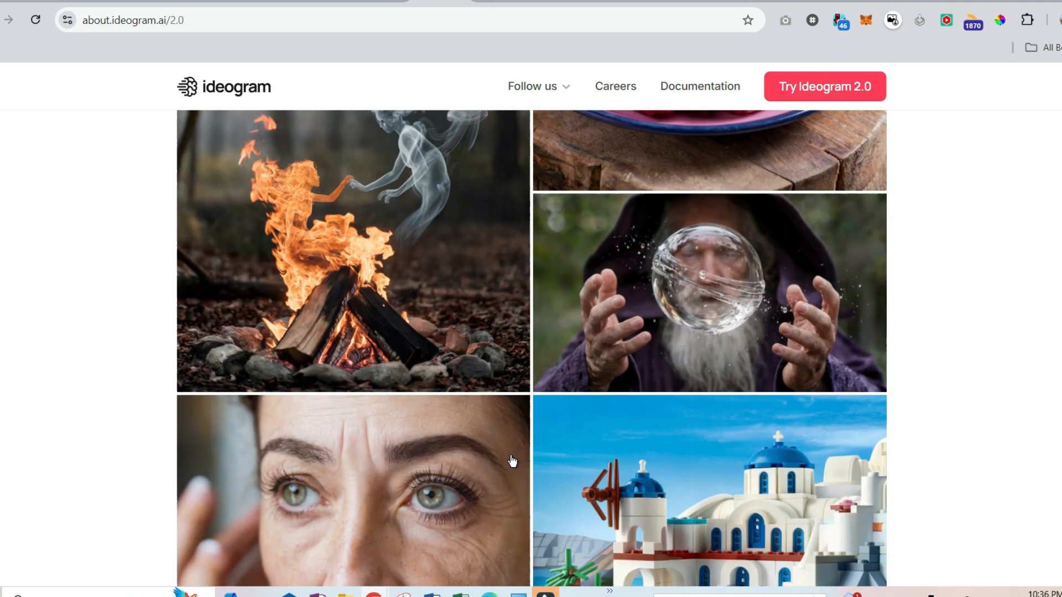
{"action": "scroll", "coordinate": [513, 462], "scroll_direction": "down", "scroll_amount": 2}
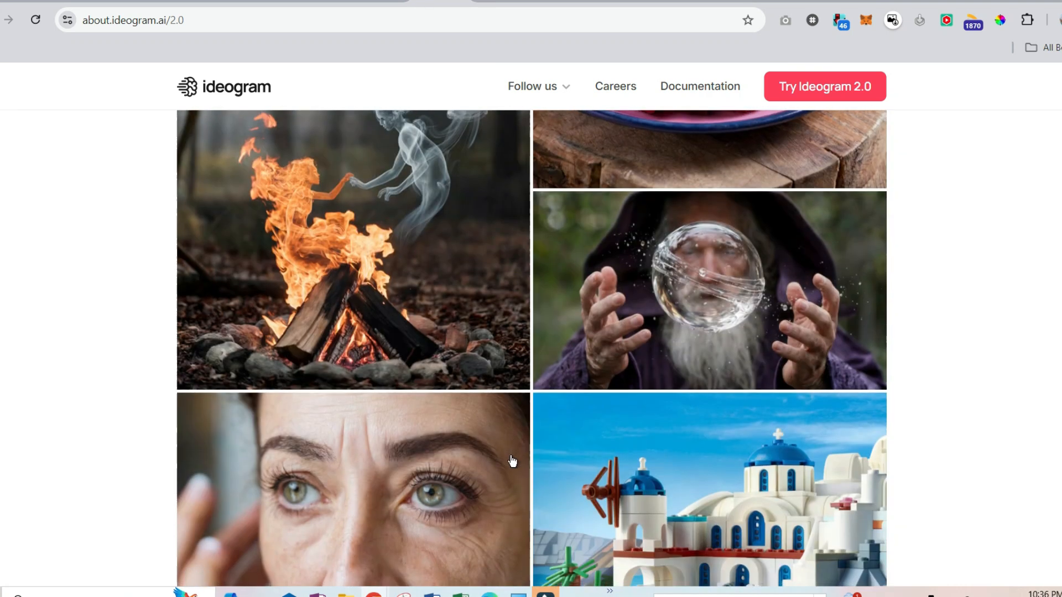
{"action": "scroll", "coordinate": [512, 461], "scroll_direction": "down", "scroll_amount": 2}
{"action": "scroll", "coordinate": [513, 461], "scroll_direction": "down", "scroll_amount": 5}
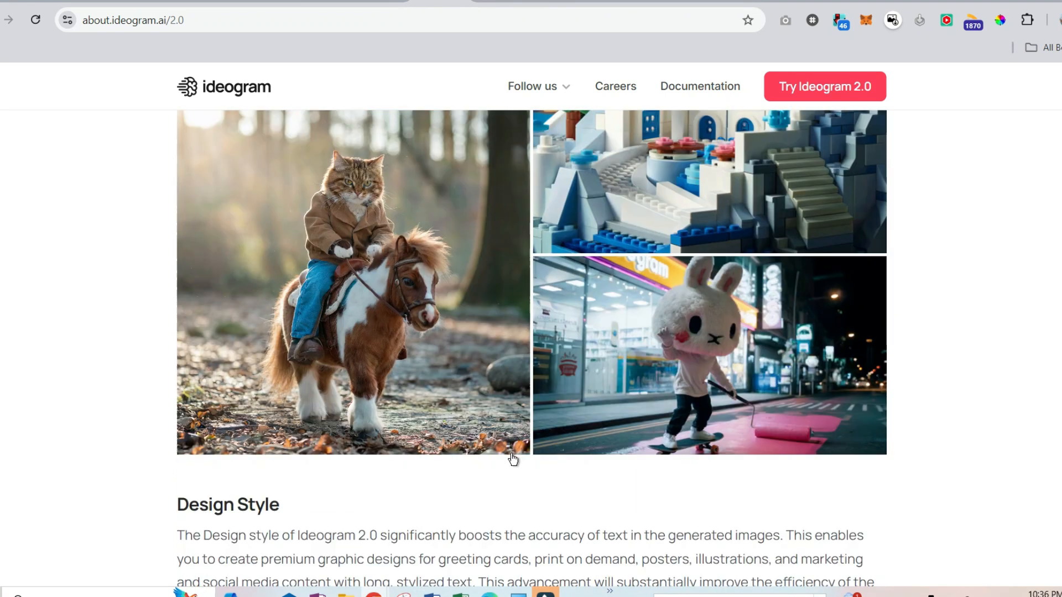
Read the Design Style section and examine its sample graphics, from the Ideogram API card to the Party Animal illustration.
{"action": "scroll", "coordinate": [515, 456], "scroll_direction": "down", "scroll_amount": 6}
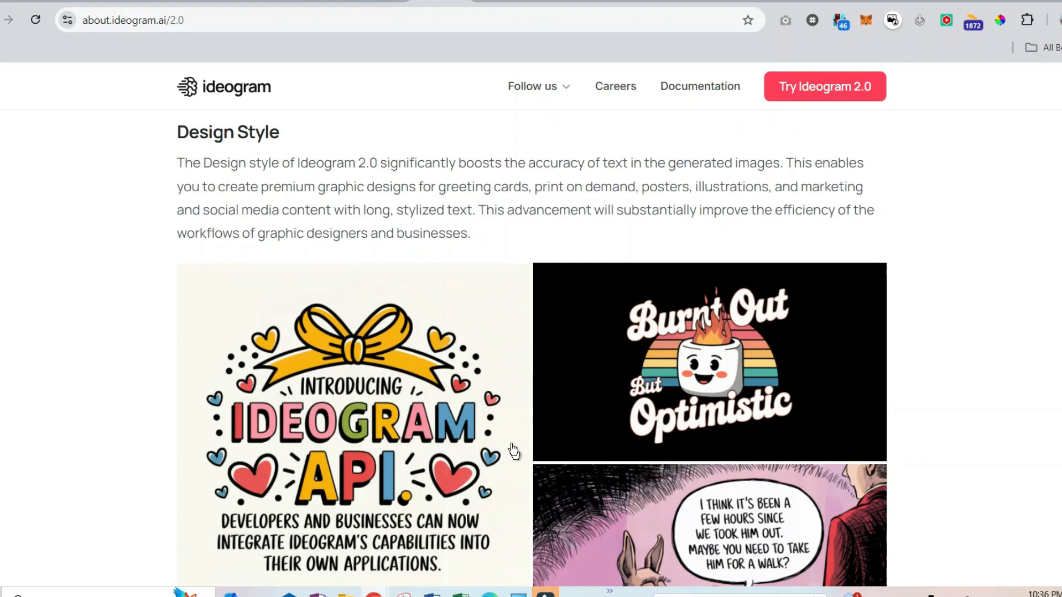
{"action": "scroll", "coordinate": [417, 296], "scroll_direction": "down", "scroll_amount": 4}
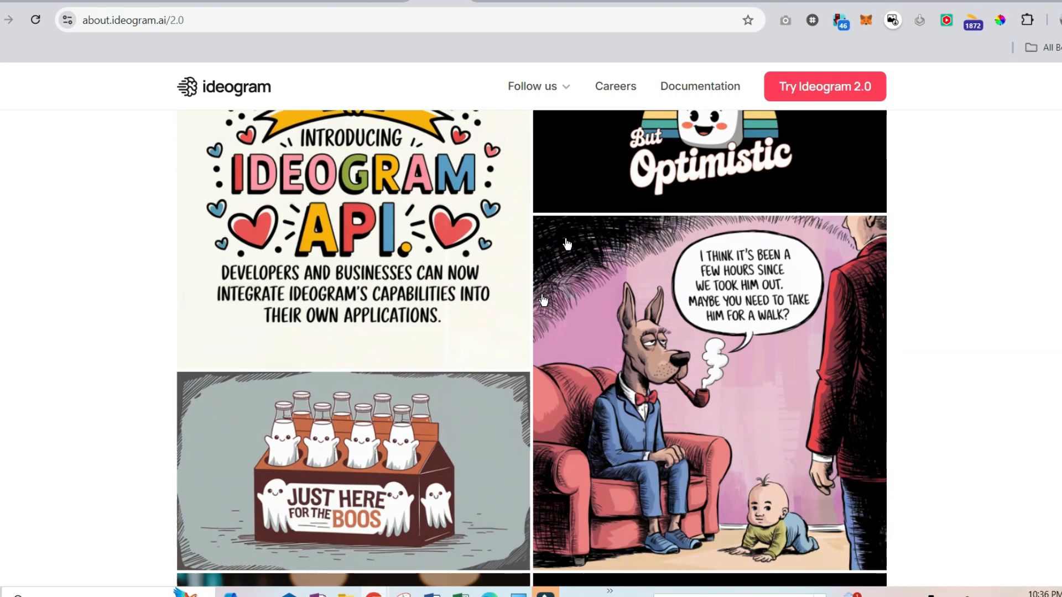
{"action": "scroll", "coordinate": [441, 311], "scroll_direction": "down", "scroll_amount": 15}
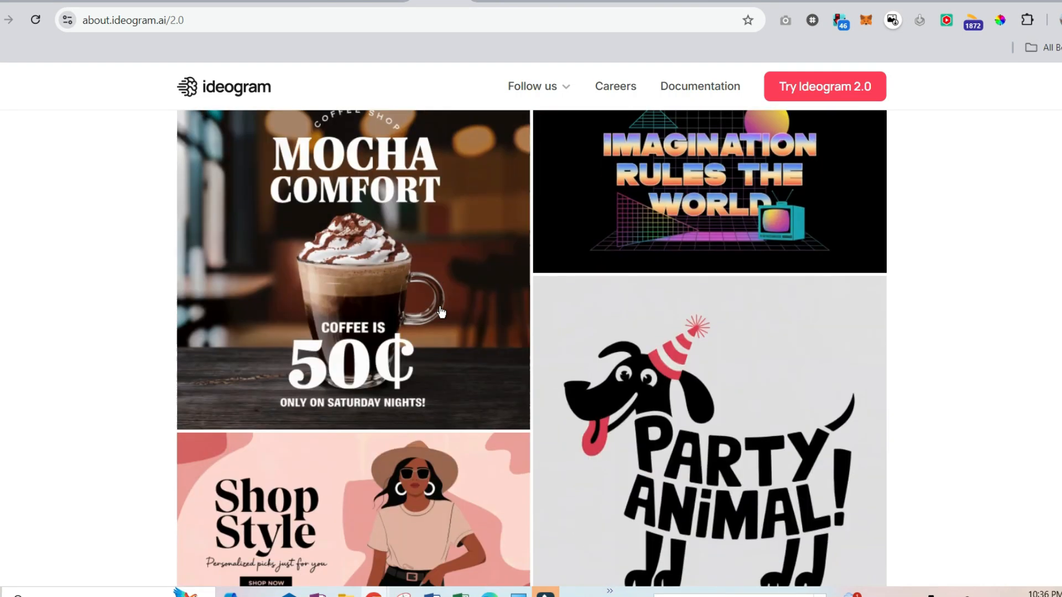
{"action": "scroll", "coordinate": [440, 312], "scroll_direction": "down", "scroll_amount": 3}
{"action": "scroll", "coordinate": [441, 316], "scroll_direction": "up", "scroll_amount": 2}
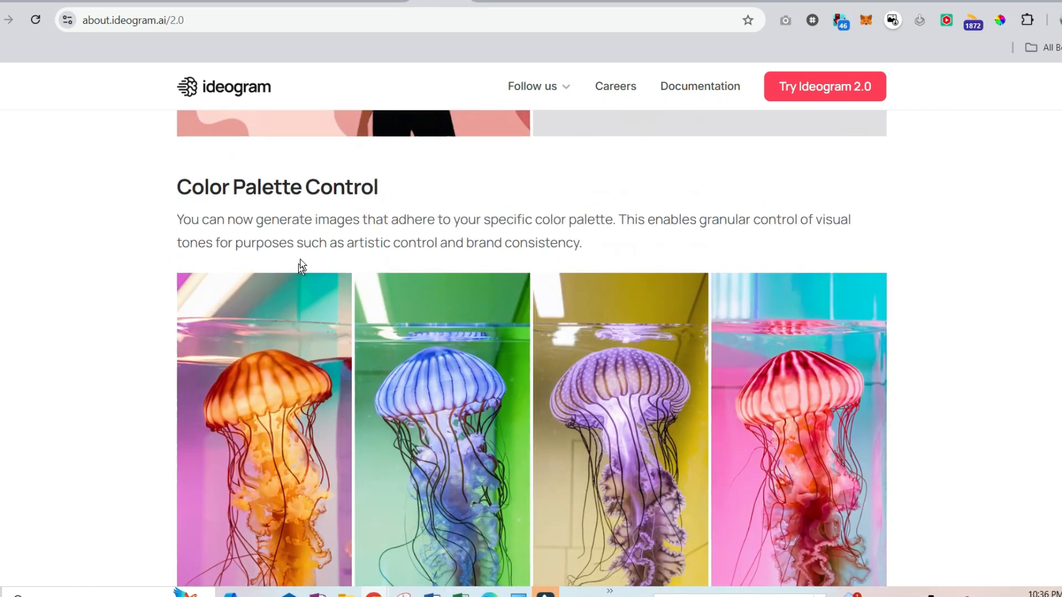
Examine the Color Palette Control samples of jellyfish and colored interiors, down to the iOS App section.
{"action": "scroll", "coordinate": [301, 267], "scroll_direction": "down", "scroll_amount": 5}
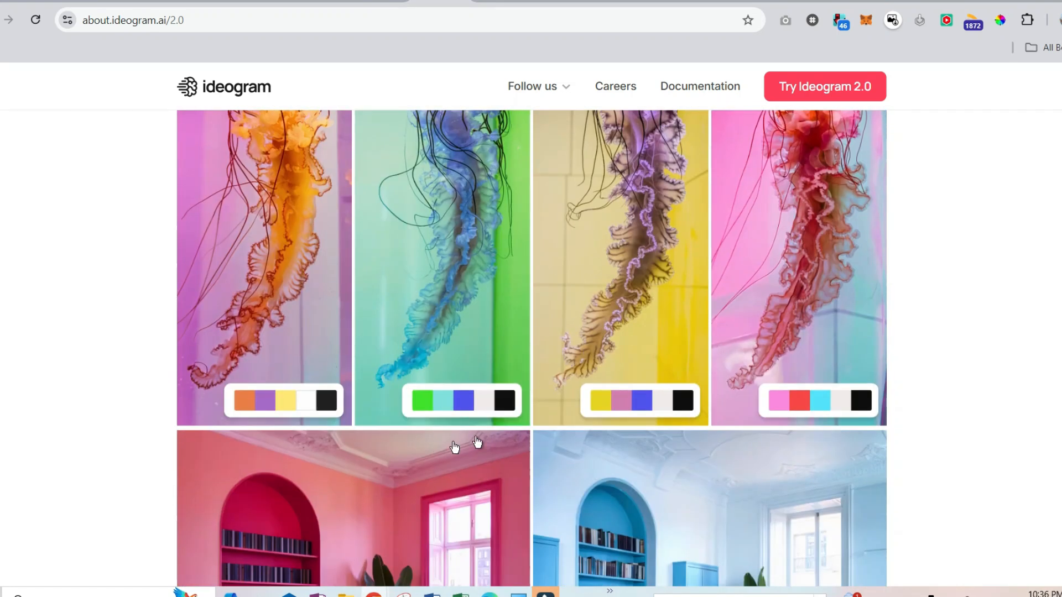
{"action": "scroll", "coordinate": [477, 442], "scroll_direction": "down", "scroll_amount": 2}
{"action": "scroll", "coordinate": [548, 376], "scroll_direction": "down", "scroll_amount": 9}
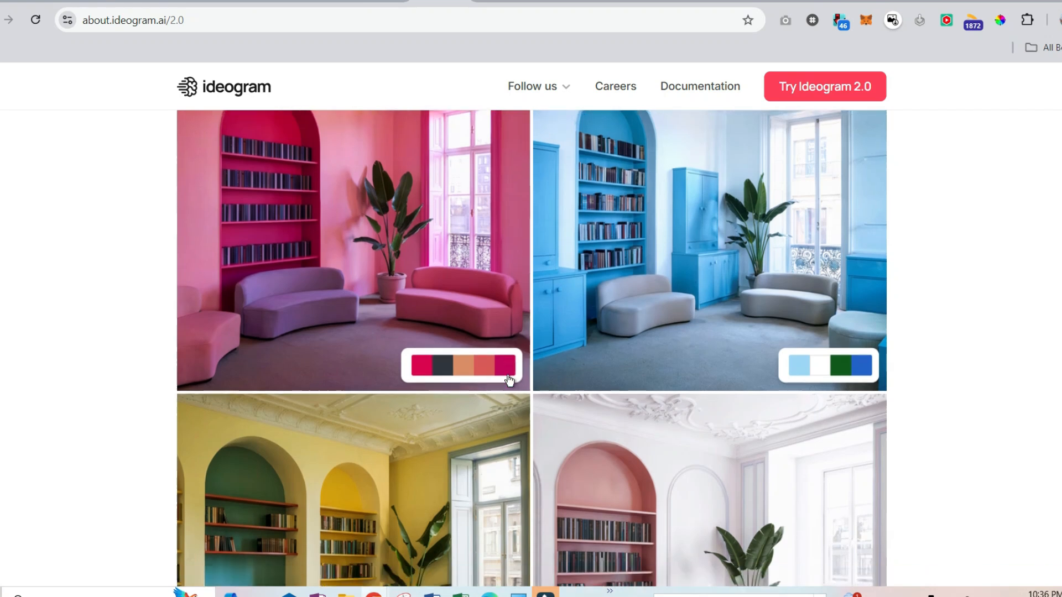
{"action": "scroll", "coordinate": [471, 404], "scroll_direction": "down", "scroll_amount": 5}
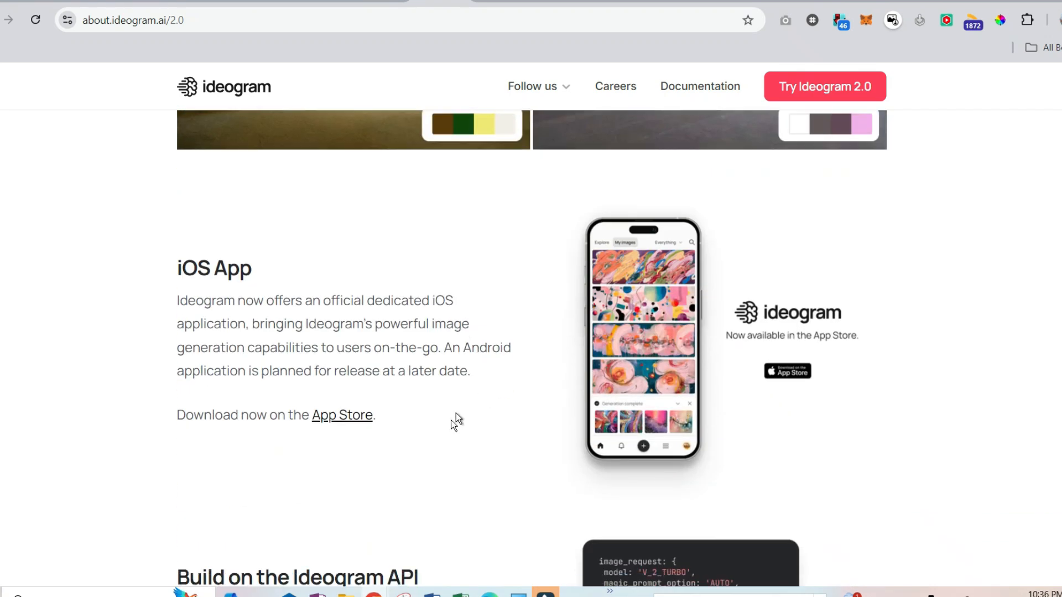
{"action": "scroll", "coordinate": [403, 268], "scroll_direction": "up", "scroll_amount": 5}
Return to the private images and delete the surplus quote and plus characters from the end of the cowboy prompt.
{"action": "key", "text": "alt+Left"}
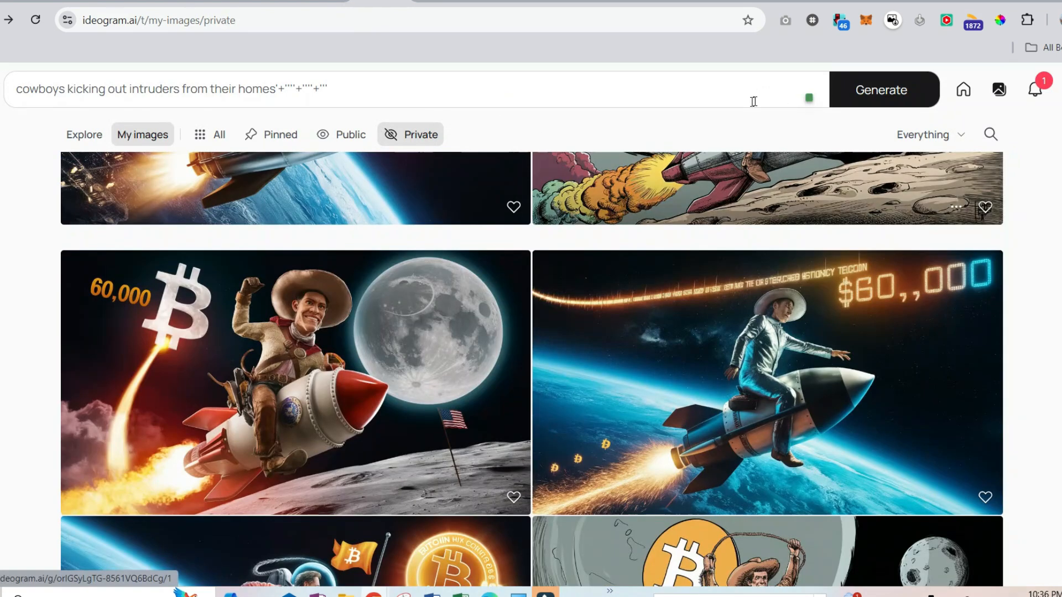
{"action": "left_click", "coordinate": [680, 95]}
{"action": "key", "text": "BackSpace"}
{"action": "key", "text": "BackSpace"}
{"action": "key", "text": "BackSpace"}
{"action": "key", "text": "BackSpace"}
{"action": "key", "text": "BackSpace"}
{"action": "key", "text": "BackSpace"}
{"action": "key", "text": "BackSpace"}
{"action": "key", "text": "BackSpace"}
{"action": "key", "text": "BackSpace"}
{"action": "key", "text": "BackSpace"}
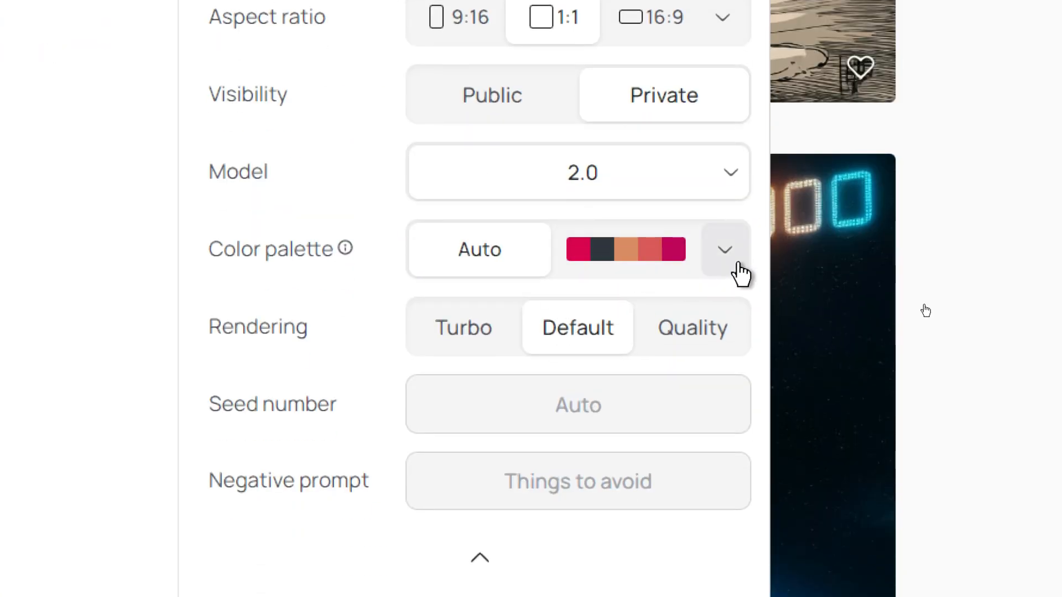
Select the Melon color palette and generate images from the prompt trimmed to "cowboys kicking out intruders from their homes'".
{"action": "left_click", "coordinate": [740, 271]}
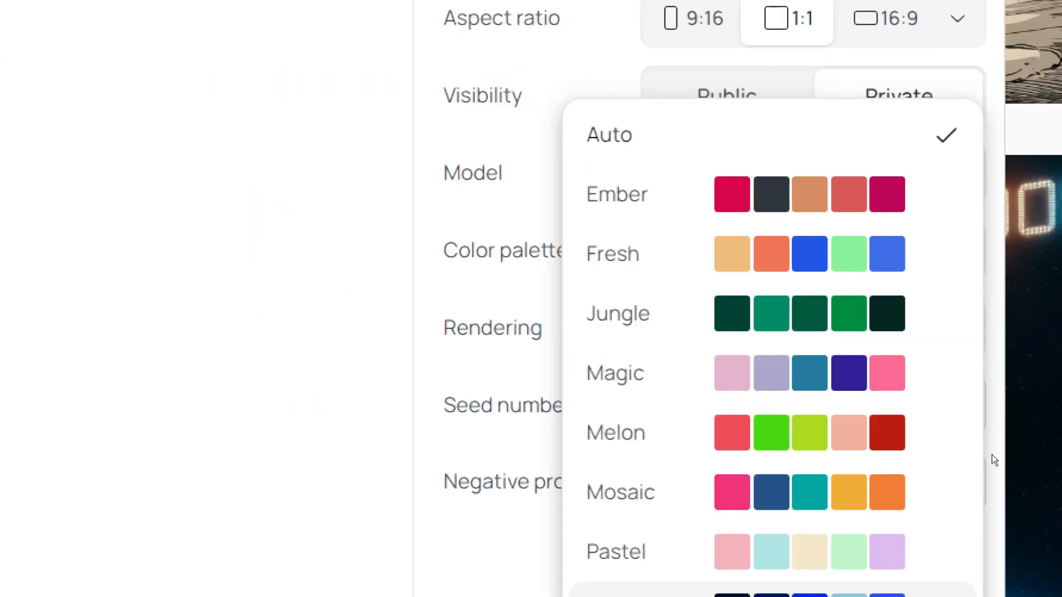
{"action": "left_click", "coordinate": [739, 433]}
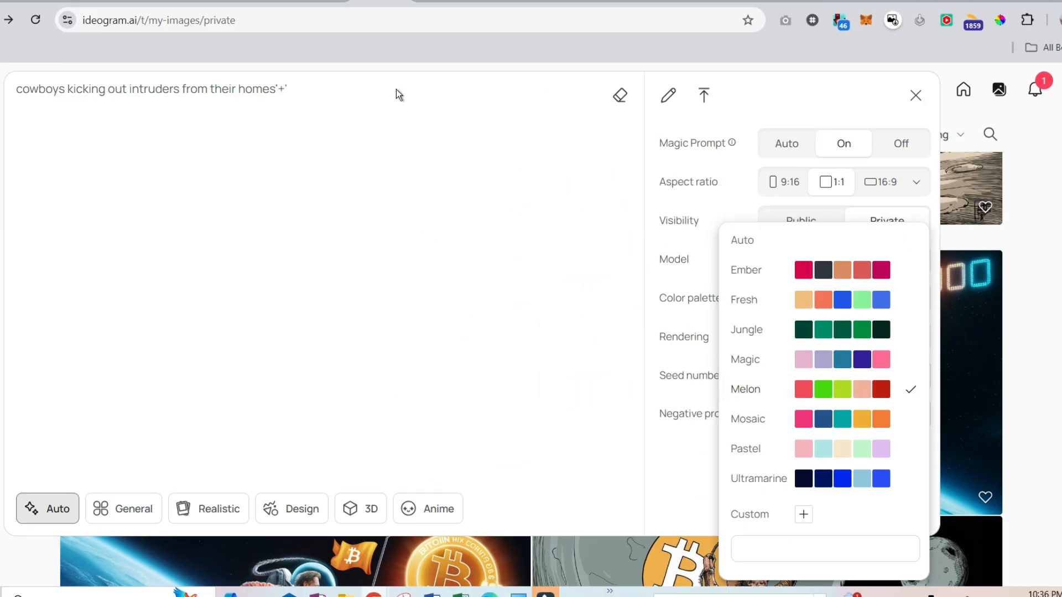
{"action": "left_click", "coordinate": [395, 86]}
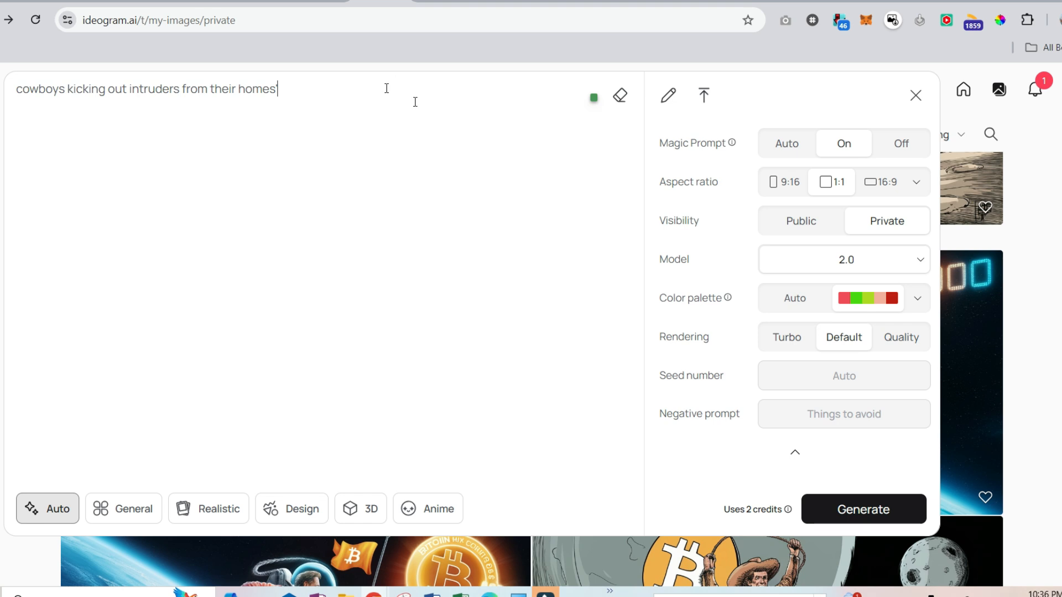
{"action": "left_click", "coordinate": [859, 509]}
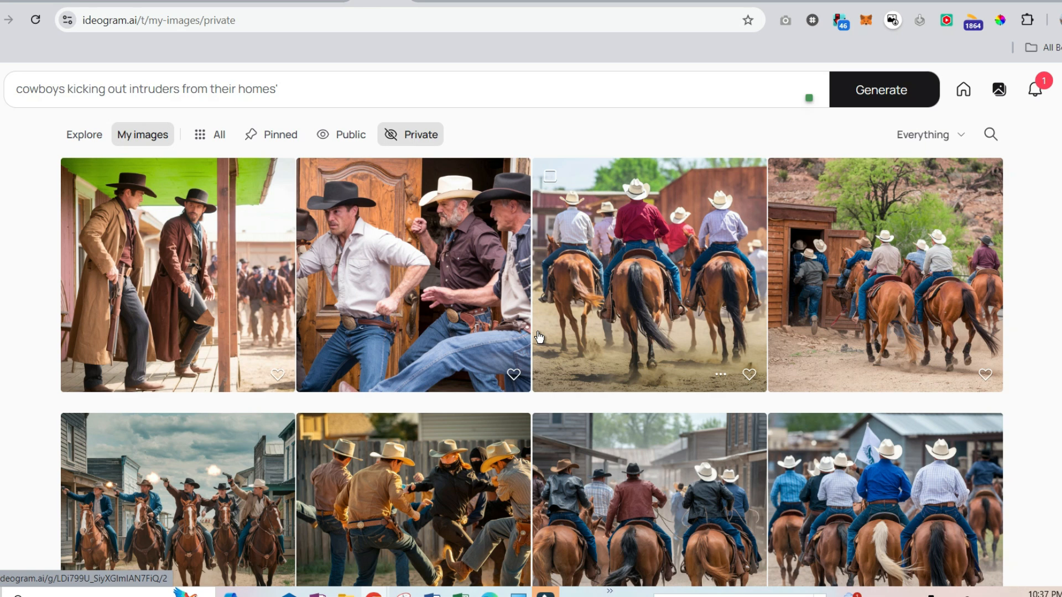
Change the prompt to "cowboys kicking out intruders from their homes (comic style)" and generate a new set of images.
{"action": "scroll", "coordinate": [539, 337], "scroll_direction": "down", "scroll_amount": 4}
{"action": "scroll", "coordinate": [373, 332], "scroll_direction": "up", "scroll_amount": 2}
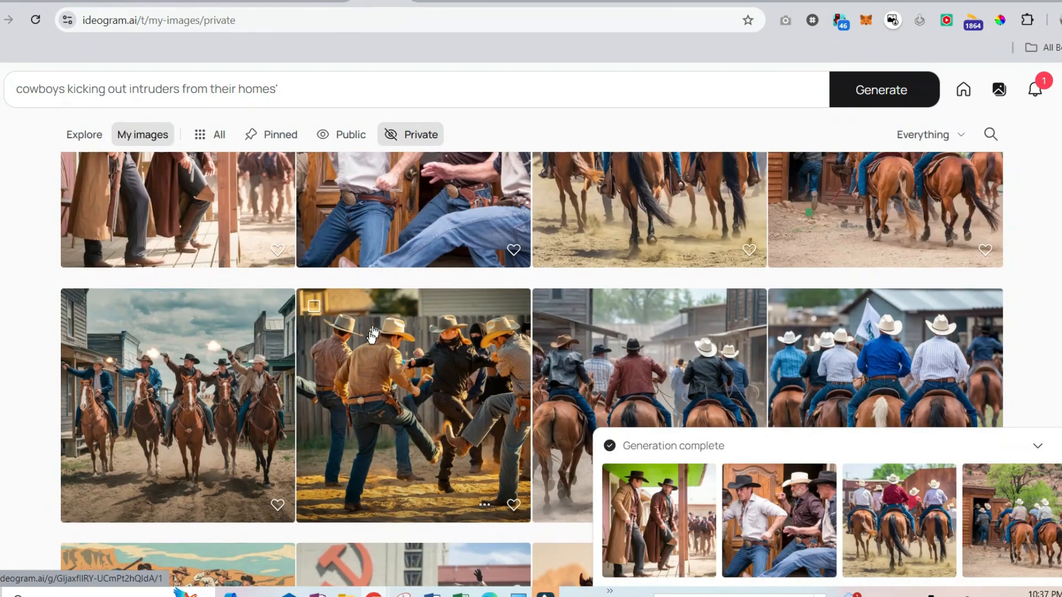
{"action": "scroll", "coordinate": [372, 332], "scroll_direction": "up", "scroll_amount": 2}
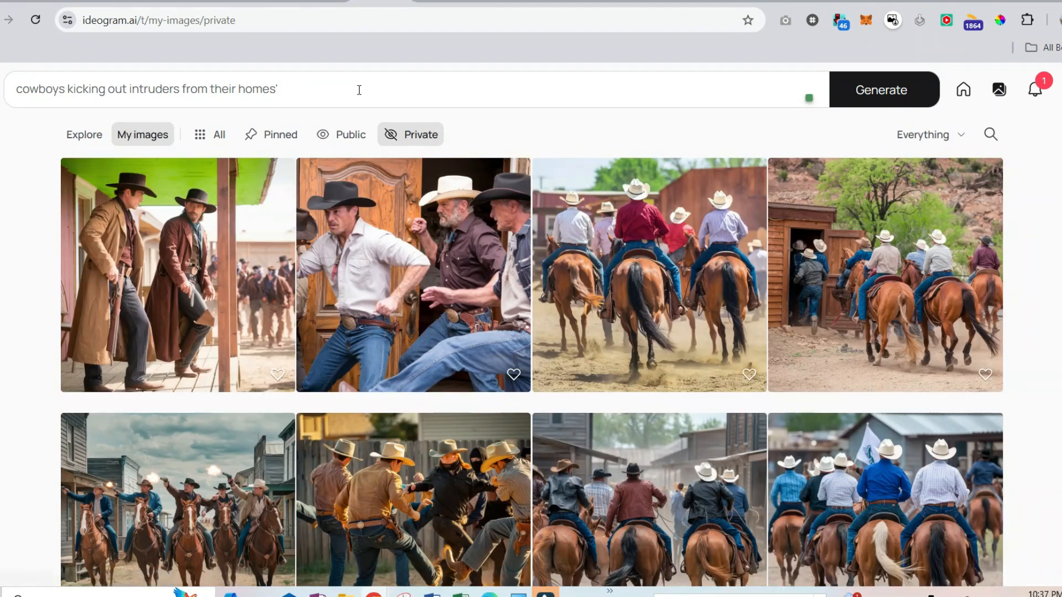
{"action": "left_click", "coordinate": [359, 90]}
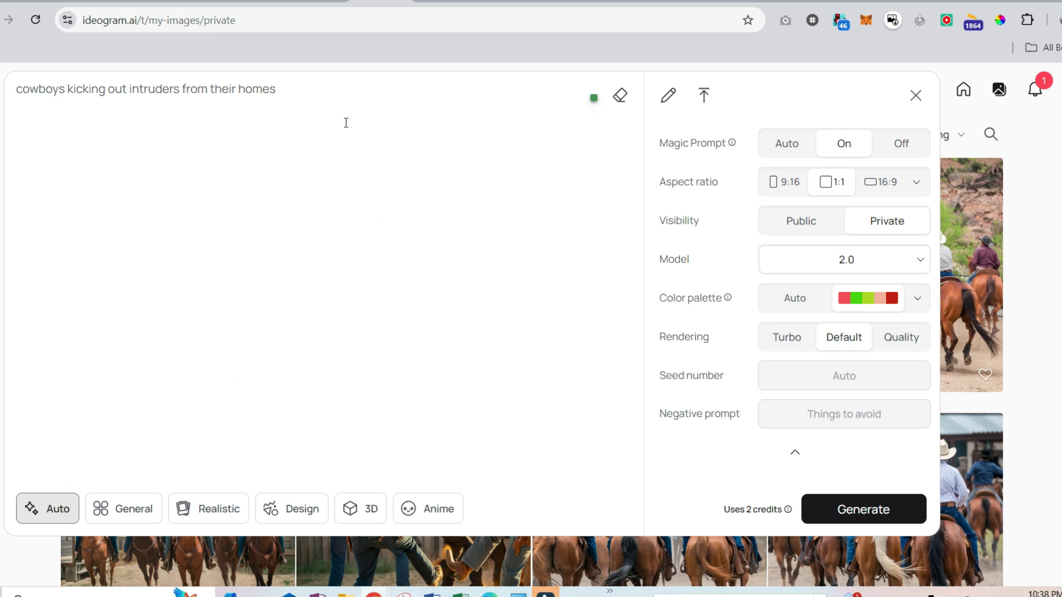
{"action": "type", "text": "("}
{"action": "type", "text": "cominc style"}
{"action": "key", "text": "BackSpace"}
{"action": "key", "text": "BackSpace"}
{"action": "key", "text": "BackSpace"}
{"action": "key", "text": "BackSpace"}
{"action": "key", "text": "BackSpace"}
{"action": "key", "text": "BackSpace"}
{"action": "type", "text": "style)"}
{"action": "left_click", "coordinate": [869, 514]}
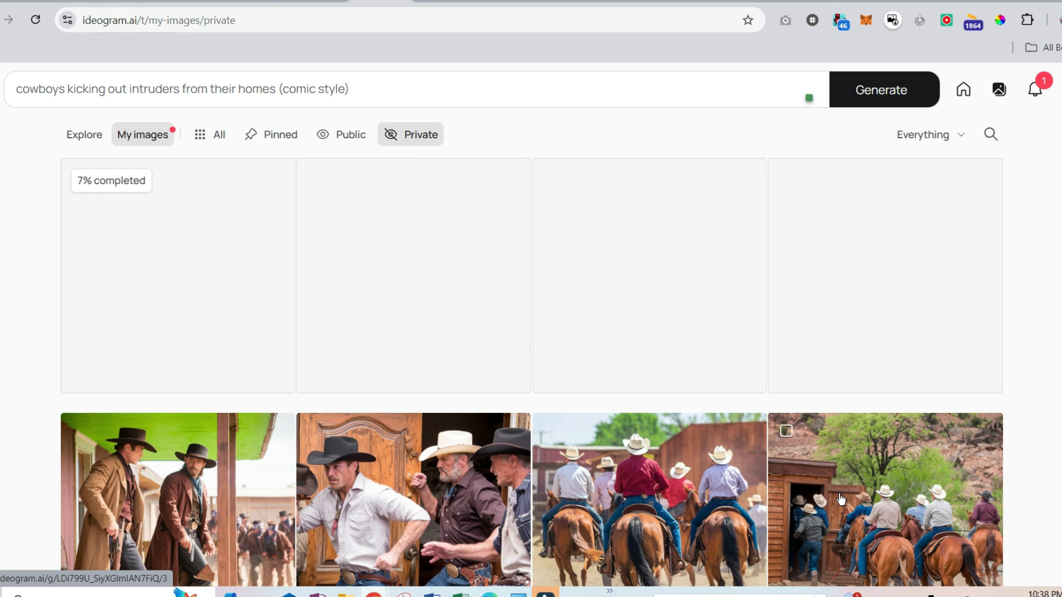
Open the generated comic image of cowboys with raised hands and look at the prompt's generation options.
{"action": "left_click", "coordinate": [766, 406]}
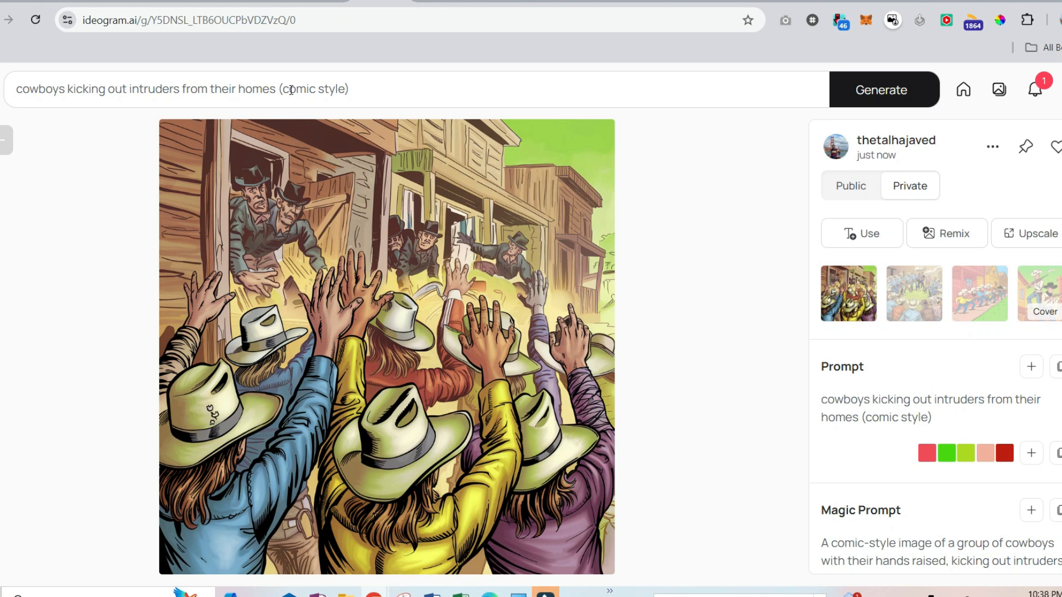
{"action": "scroll", "coordinate": [296, 154], "scroll_direction": "down", "scroll_amount": 2}
{"action": "scroll", "coordinate": [308, 216], "scroll_direction": "up", "scroll_amount": 2}
{"action": "left_click", "coordinate": [796, 91]}
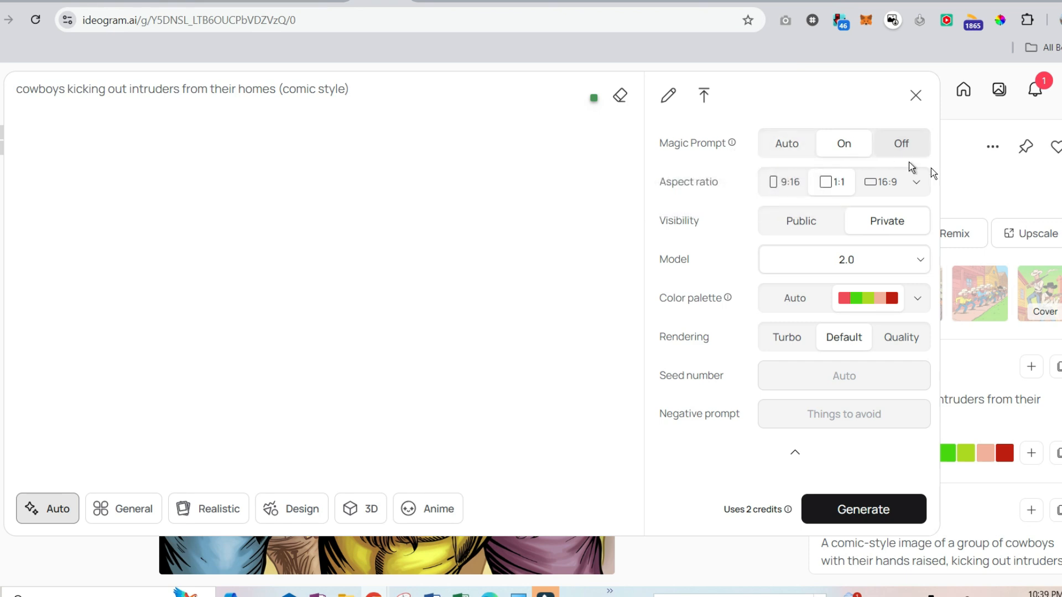
{"action": "left_click", "coordinate": [988, 186]}
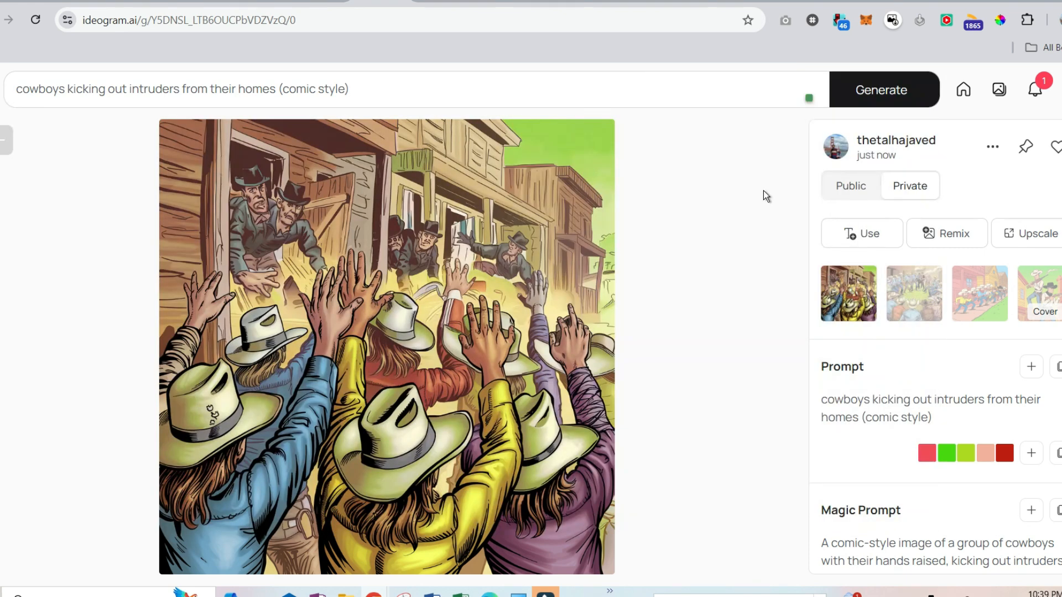
View the other comic variations: the circle of cowboys, the two riflemen on the green background, and the row of running bearded cowboys.
{"action": "left_click", "coordinate": [916, 290]}
{"action": "scroll", "coordinate": [145, 340], "scroll_direction": "down", "scroll_amount": 2}
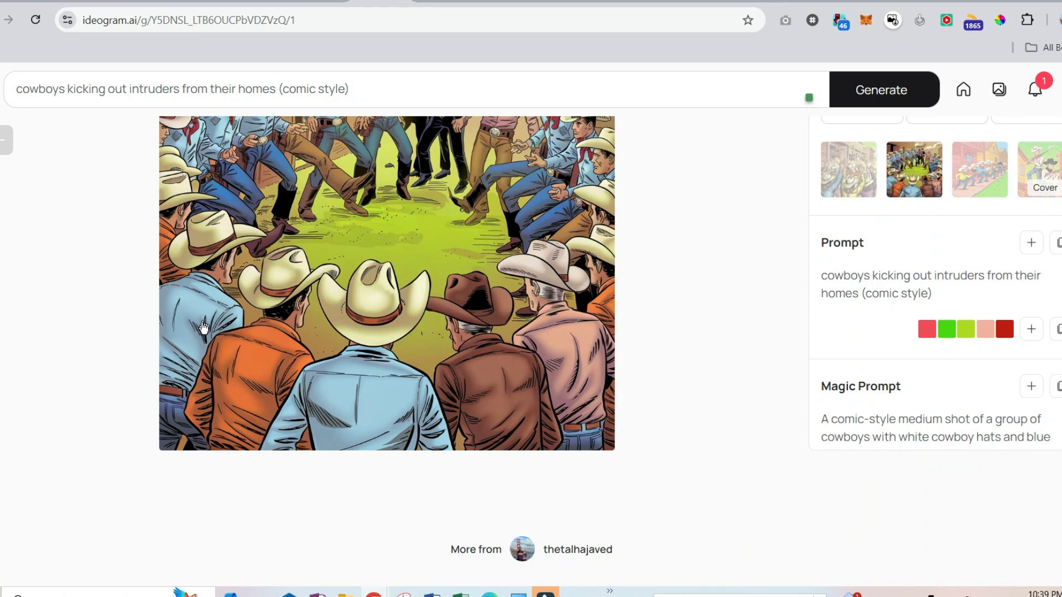
{"action": "scroll", "coordinate": [784, 394], "scroll_direction": "up", "scroll_amount": 2}
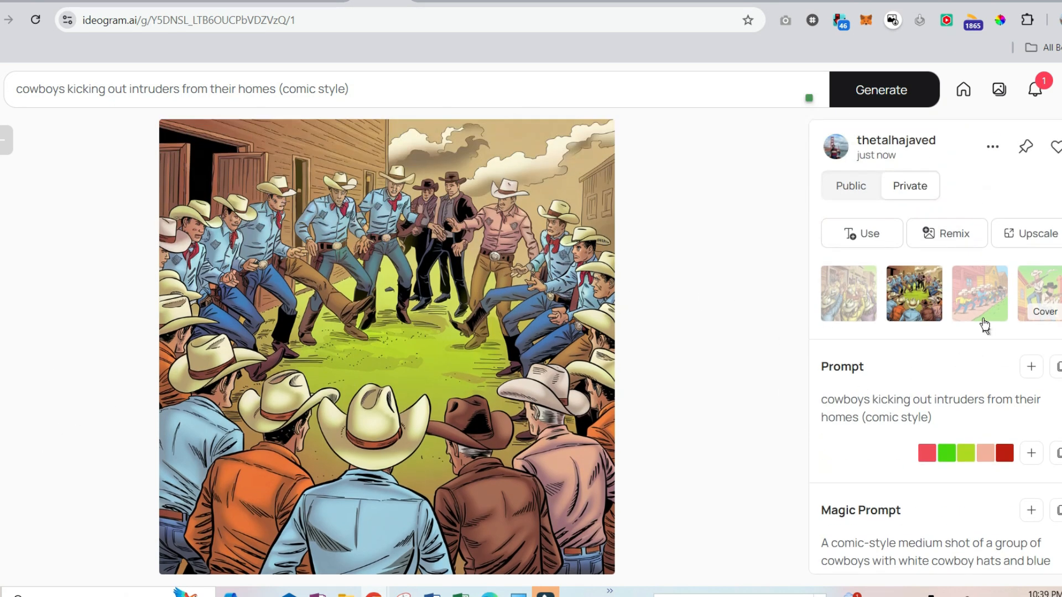
{"action": "left_click", "coordinate": [1051, 290]}
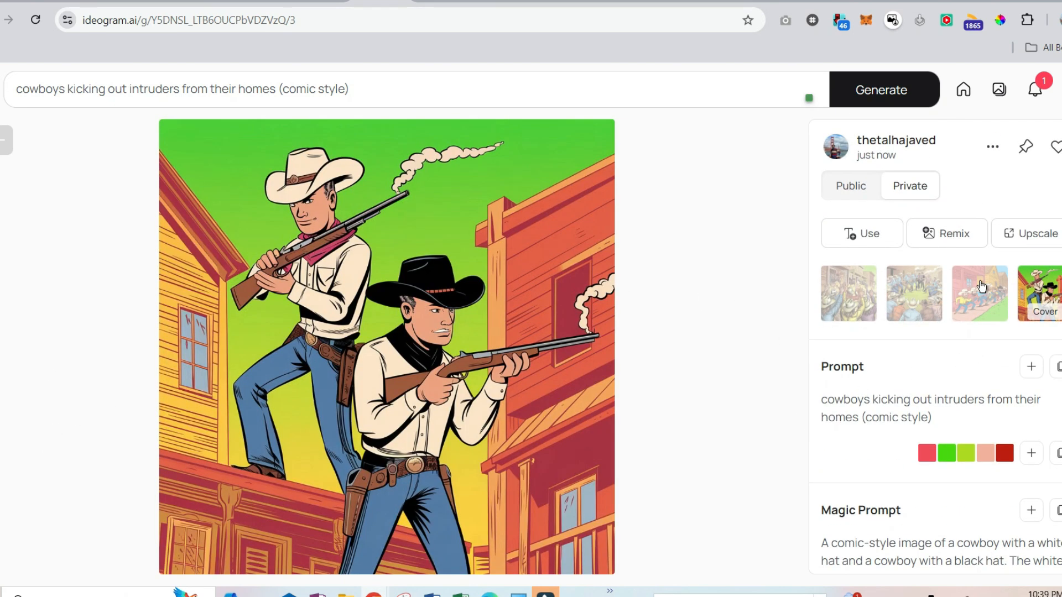
{"action": "left_click", "coordinate": [981, 287]}
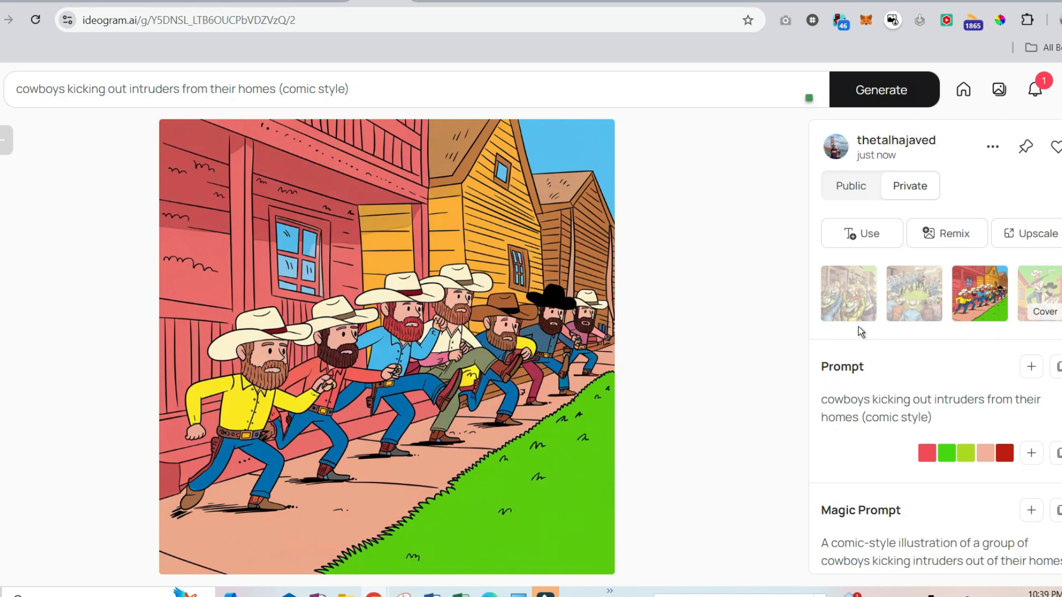